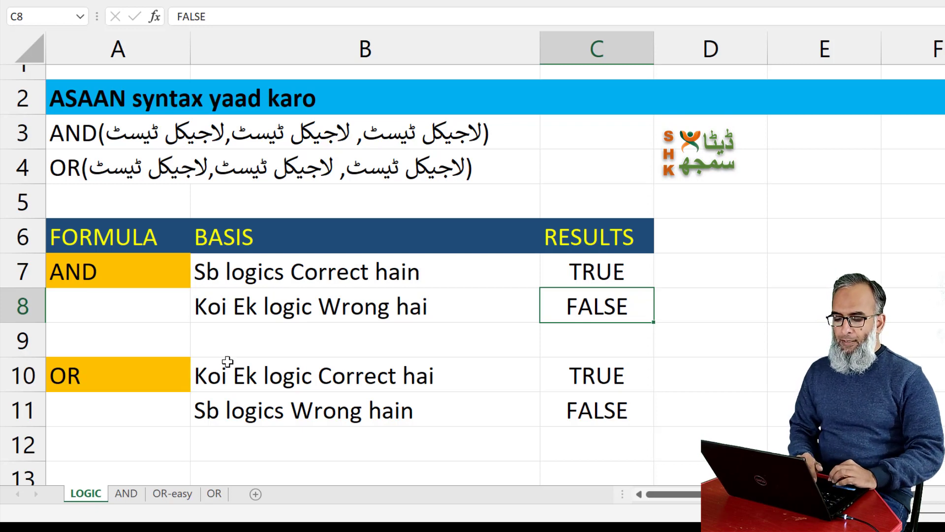
Review the OR rules in rows 10 and 11 of the LOGIC sheet's basis and results table
click(228, 376)
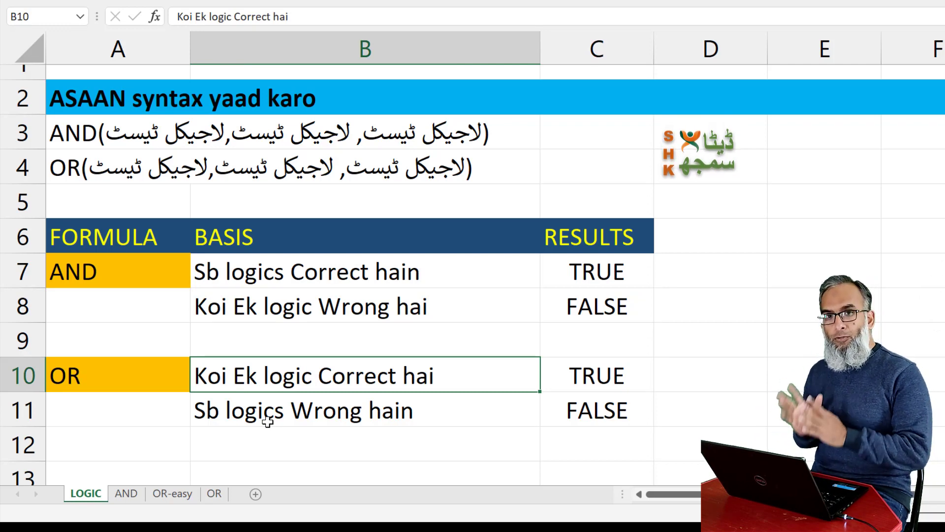
click(276, 421)
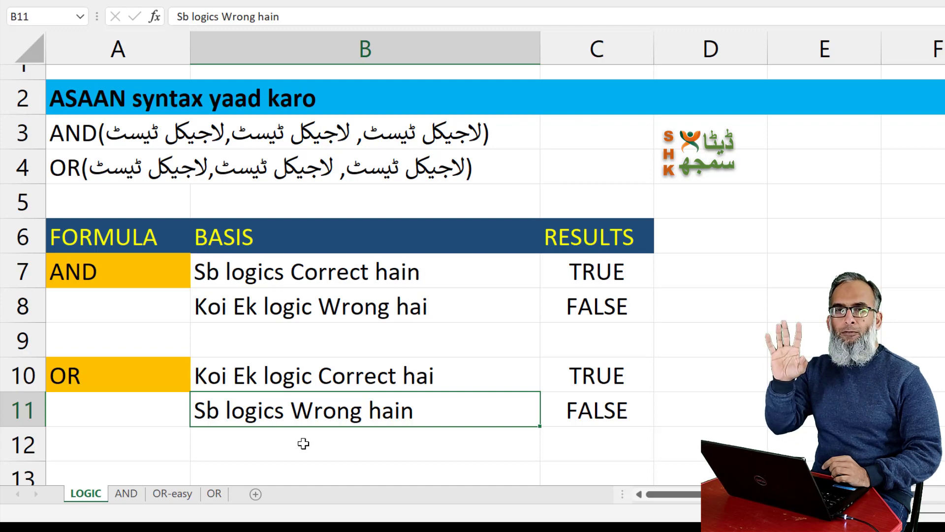
click(569, 386)
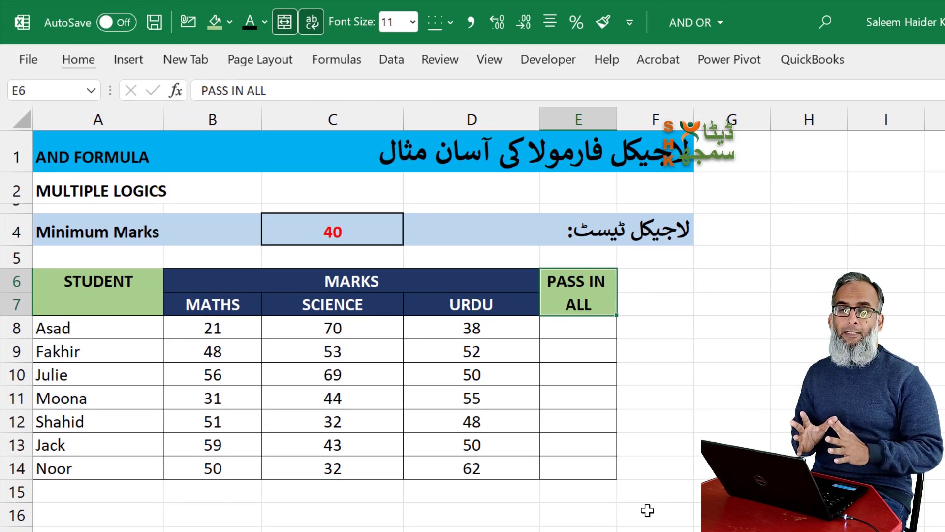
Start an AND formula in E8 under PASS IN ALL, with the maths test B8>=$C$4 as its first condition
key(Down)
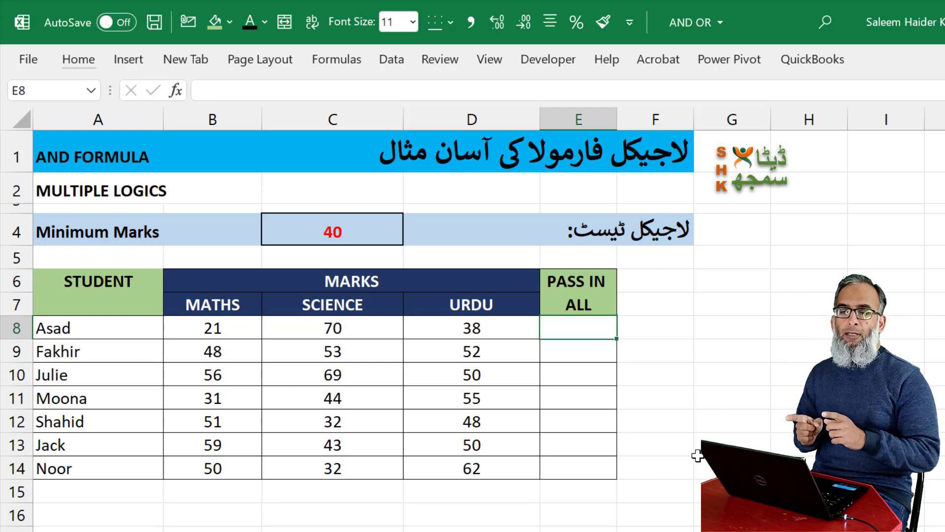
key(Up)
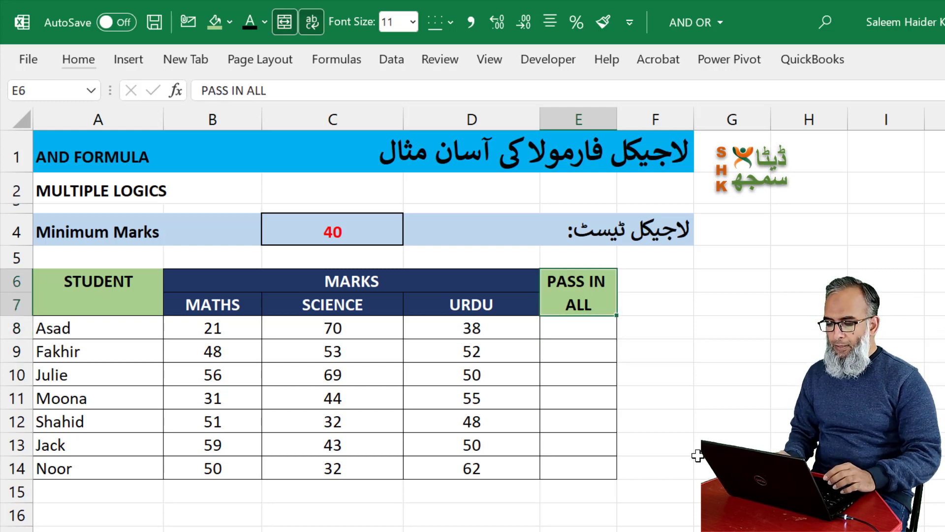
key(Down)
key(Left)
key(Right)
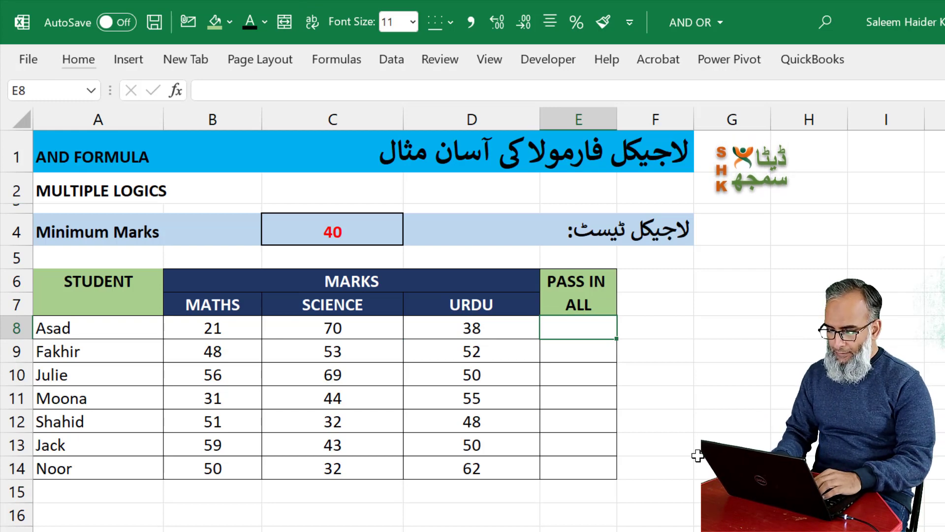
text(=AND)
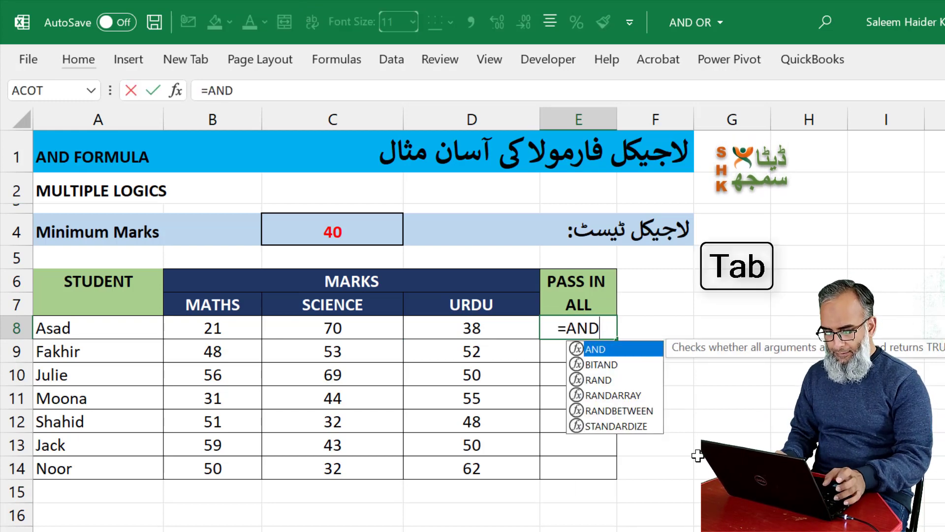
key(Tab)
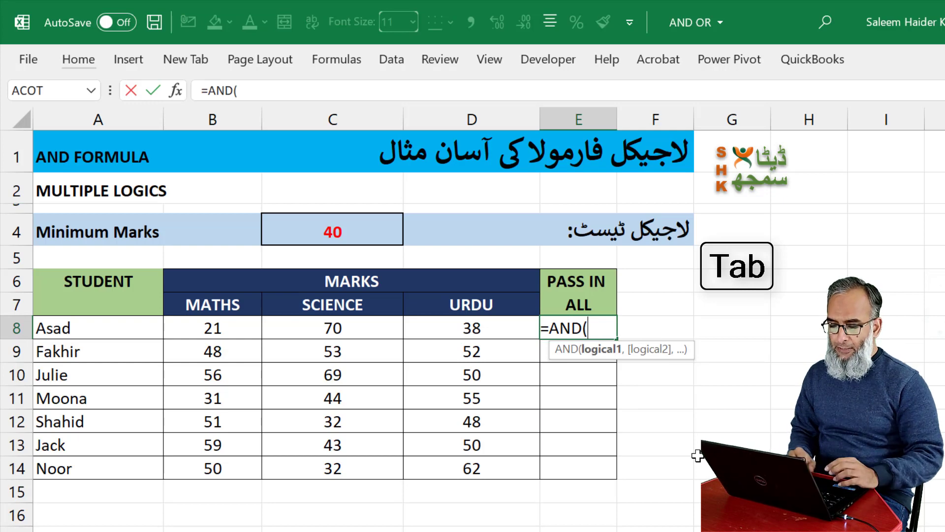
click(232, 328)
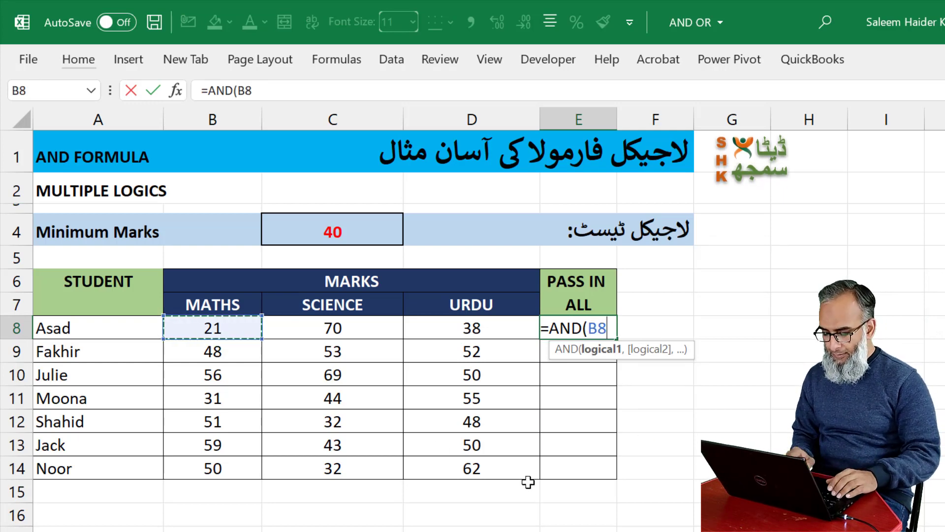
text(>)
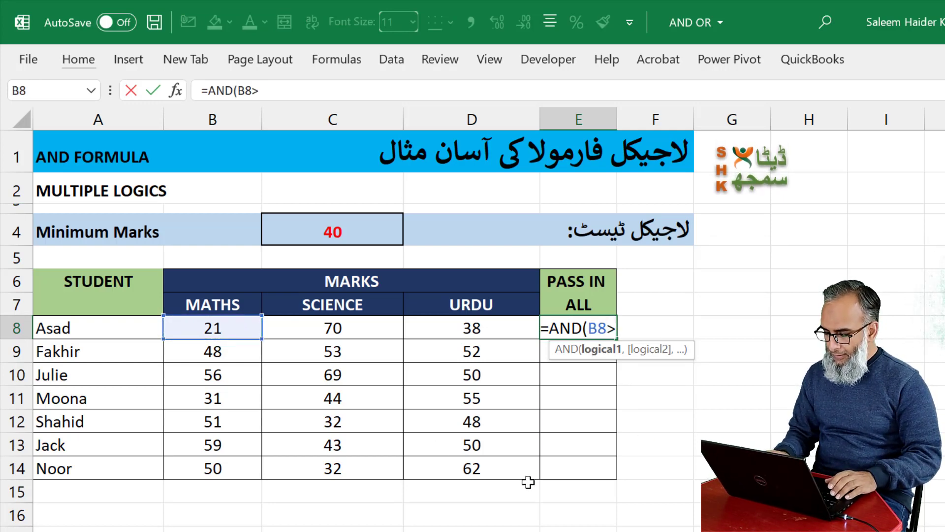
text(=)
click(360, 228)
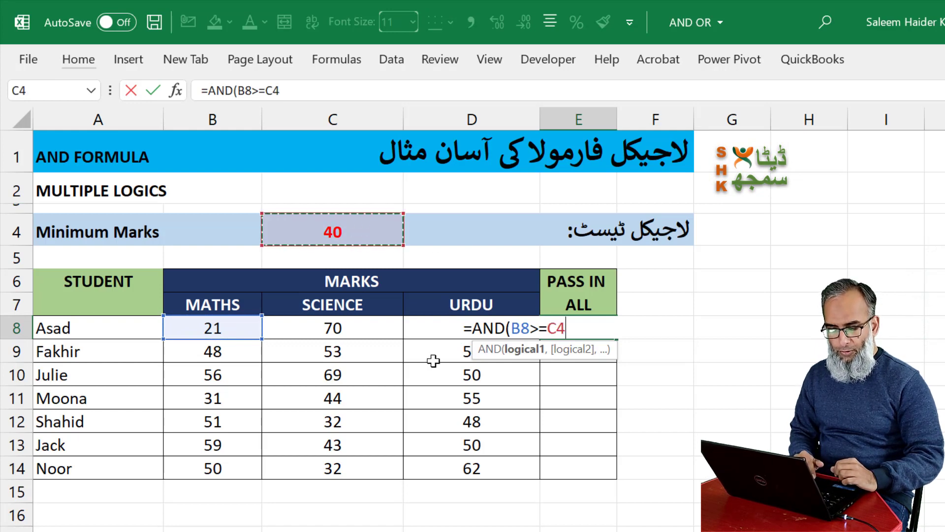
key(F4)
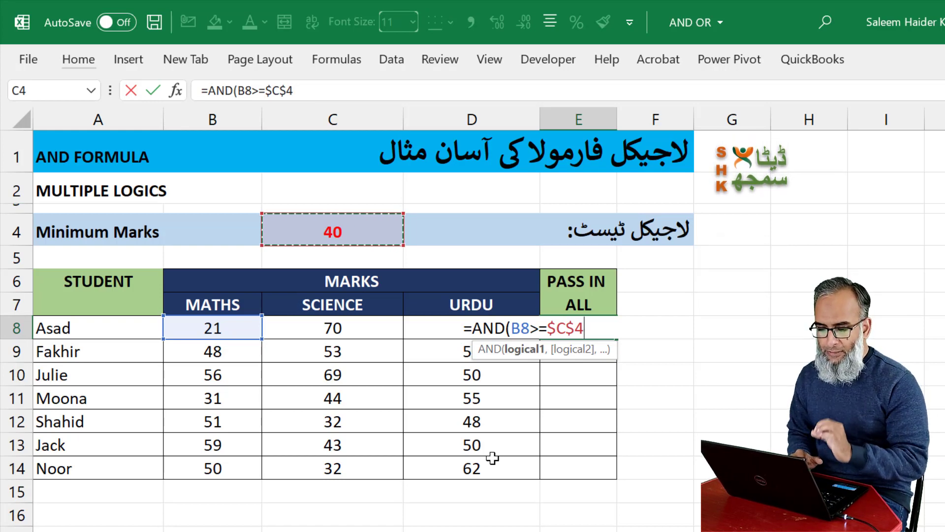
Add the science test C8>=$C$4 as the second condition of the AND formula in E8
text(,)
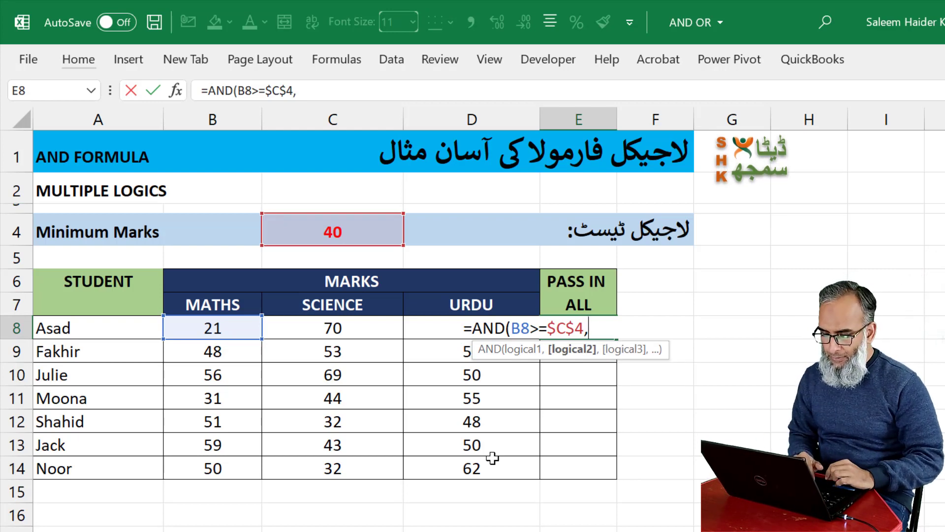
click(351, 329)
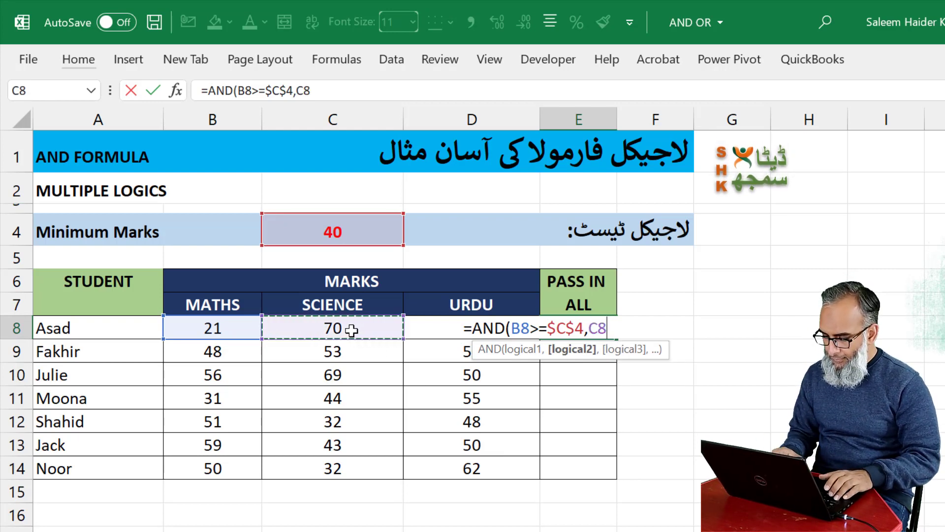
text(>=)
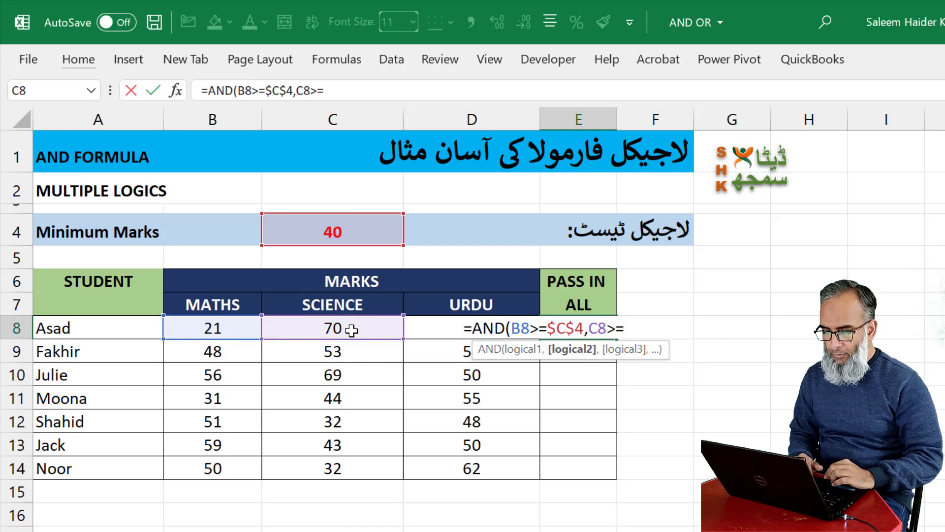
click(321, 218)
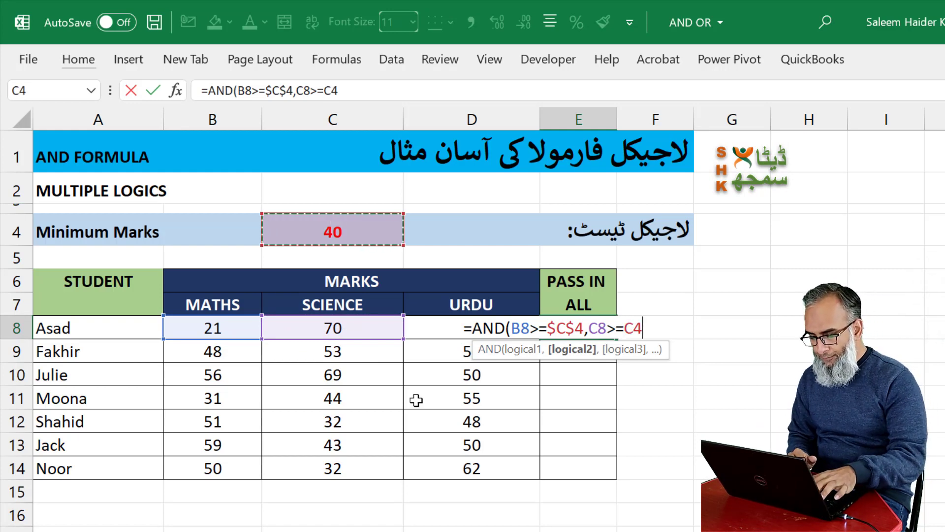
key(F4)
Add the Urdu test D8>=$C$4 as the third condition and complete the AND formula in E8
text(,)
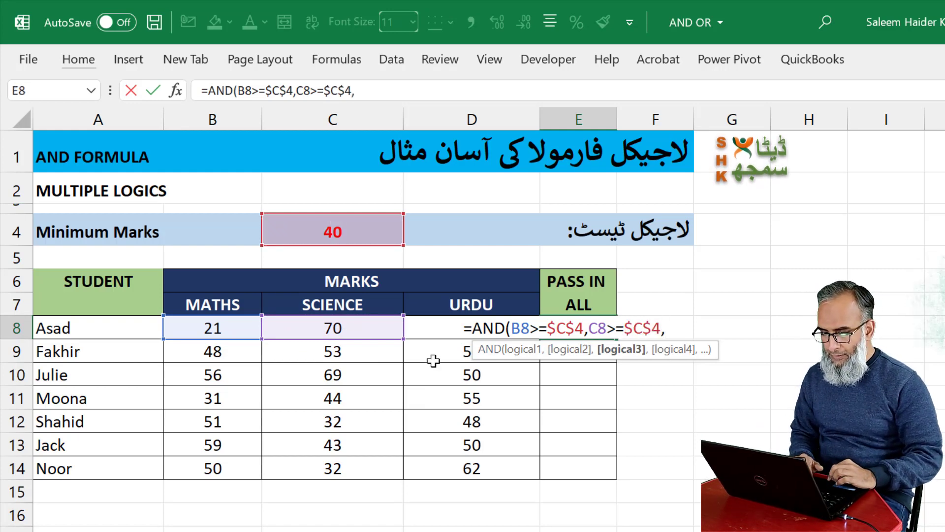
click(427, 329)
text(>)
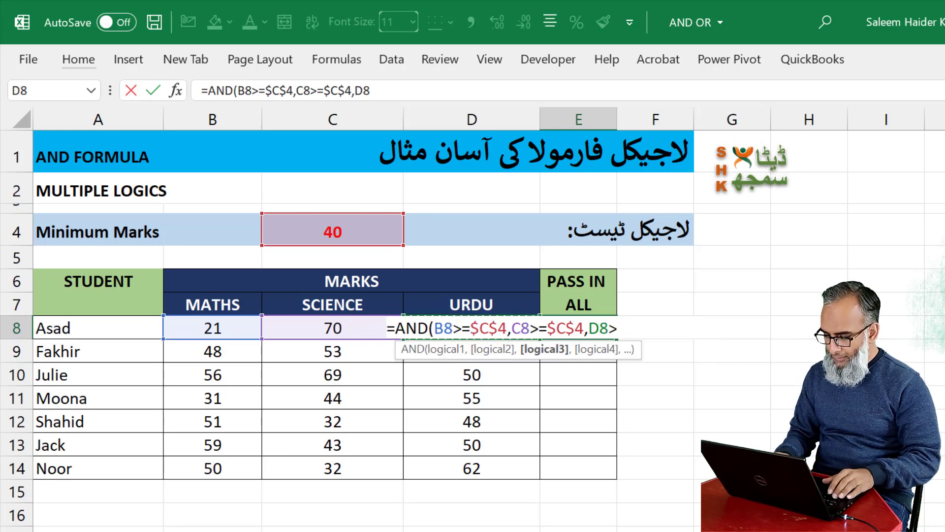
text(=)
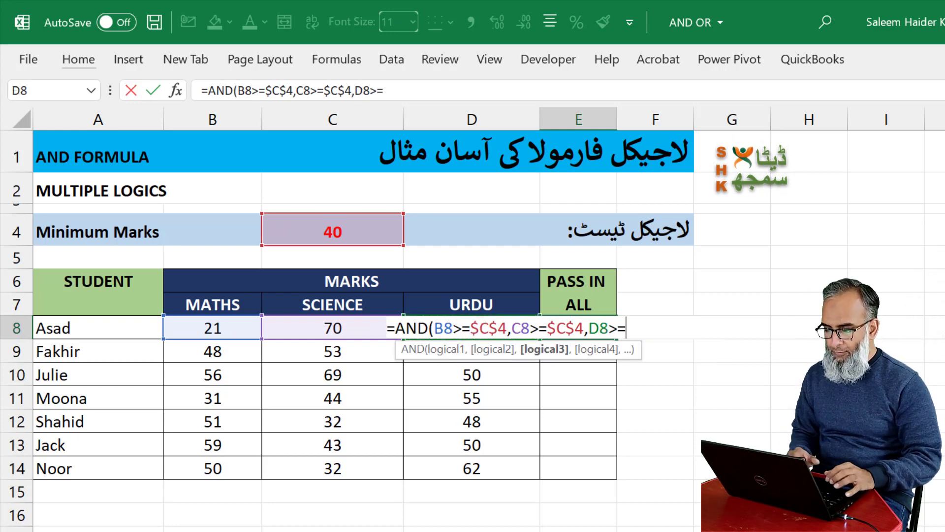
click(354, 234)
key(F4)
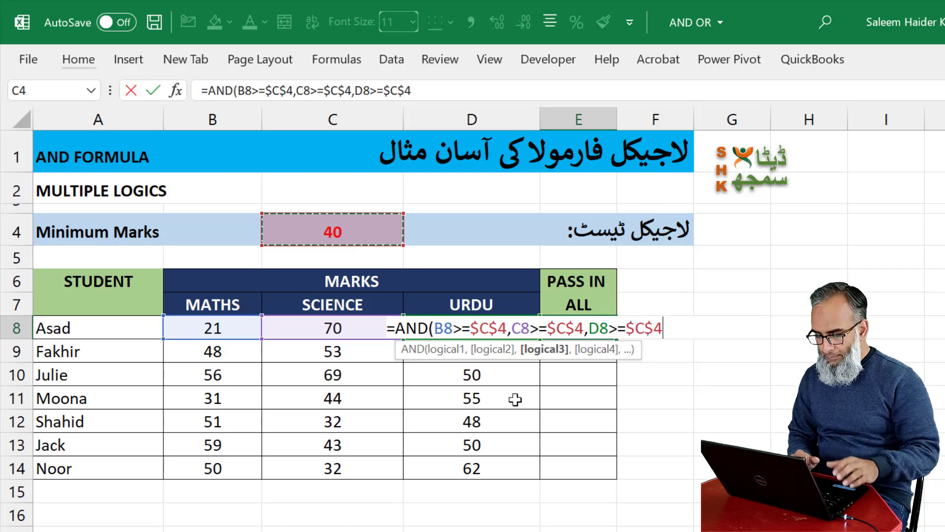
text())
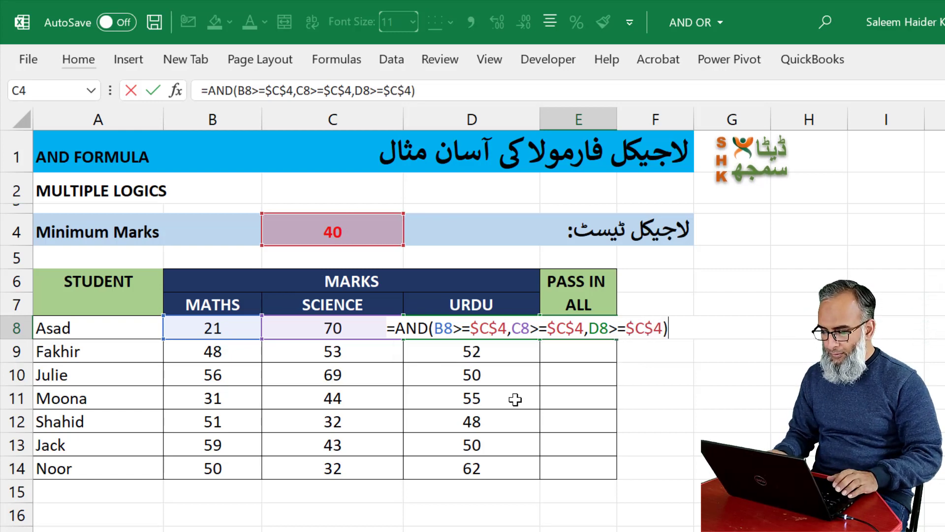
key(Return)
Fill the AND formula from E8 down the PASS IN ALL column to row 14
click(598, 328)
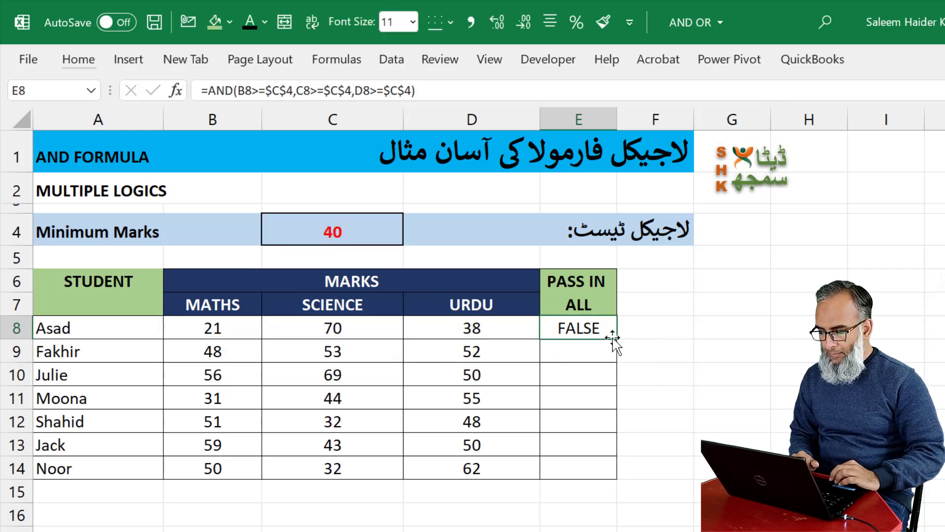
double_click(615, 343)
click(586, 452)
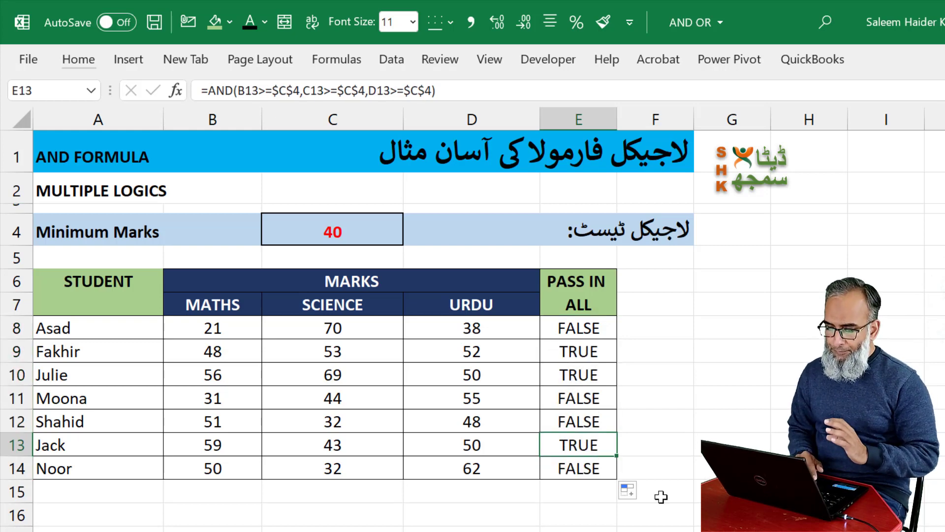
Compare the students' maths, science and Urdu marks with the minimum marks and their PASS IN ALL results
click(596, 350)
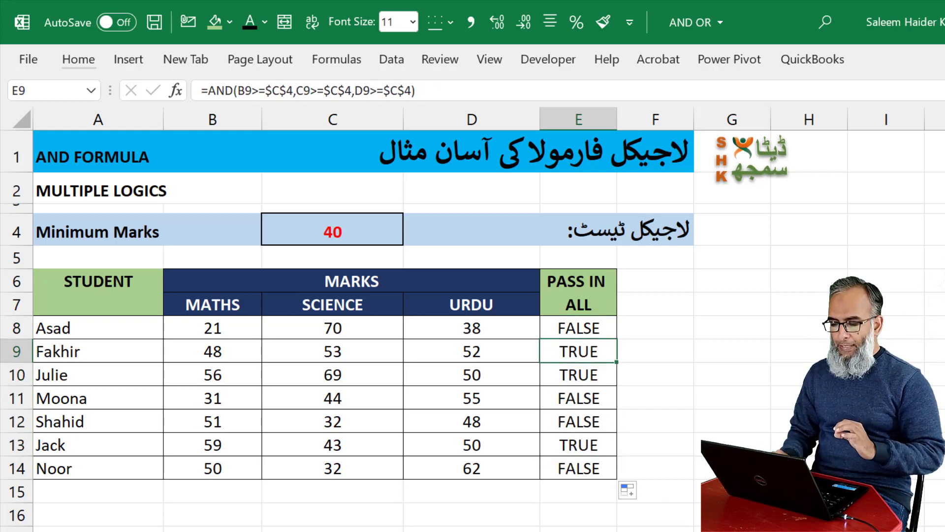
key(Up)
key(Left)
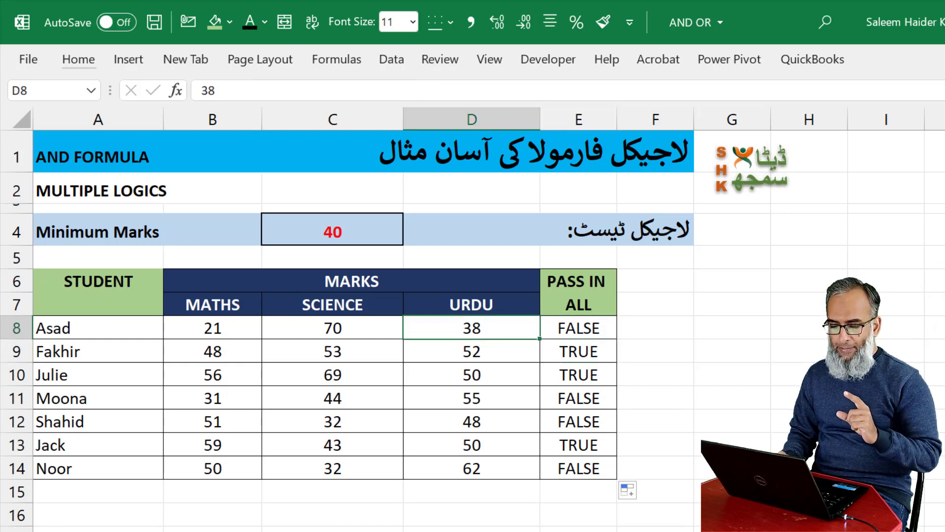
key(Left)
key(Left)
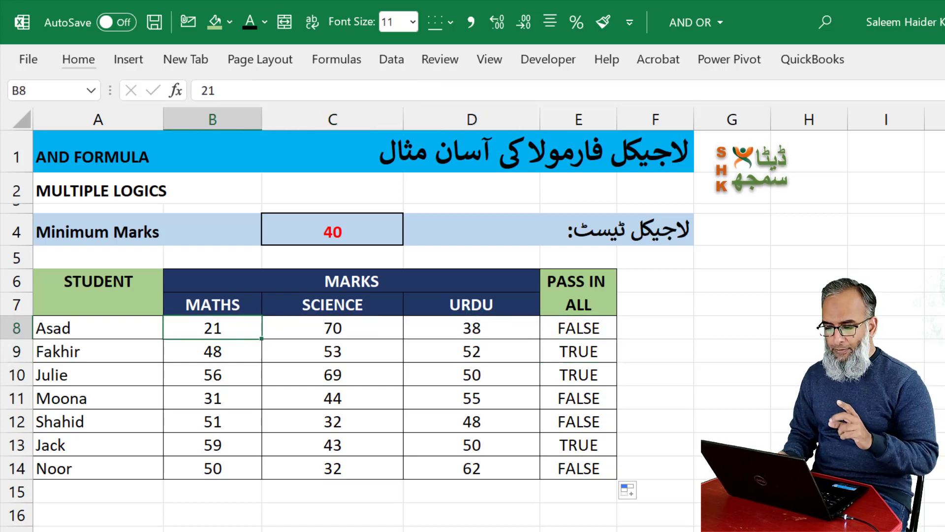
key(Right)
key(Right)
key(Down)
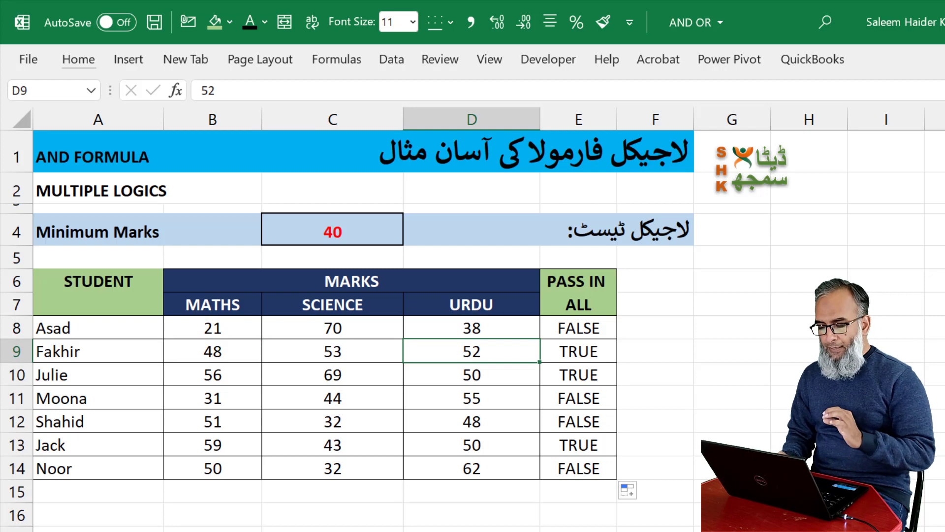
key(Left)
key(Left)
key(Right)
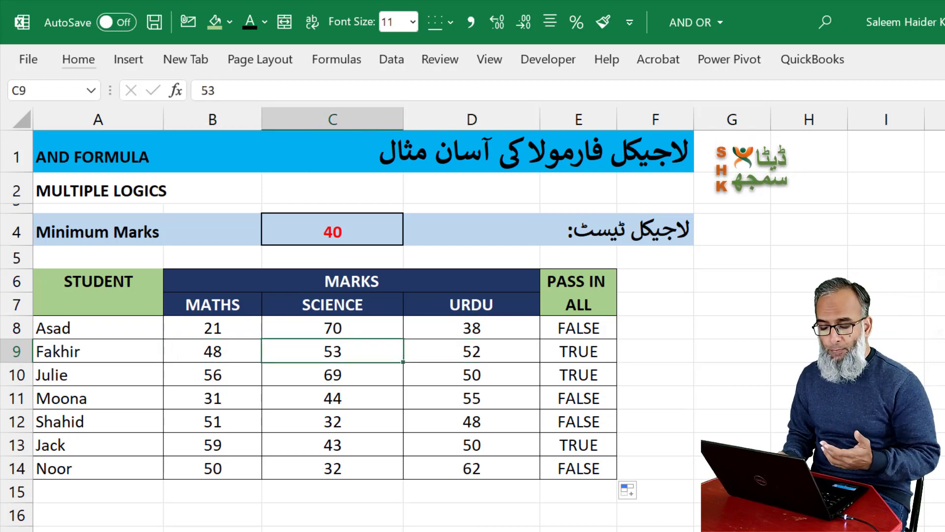
key(Right)
key(Down)
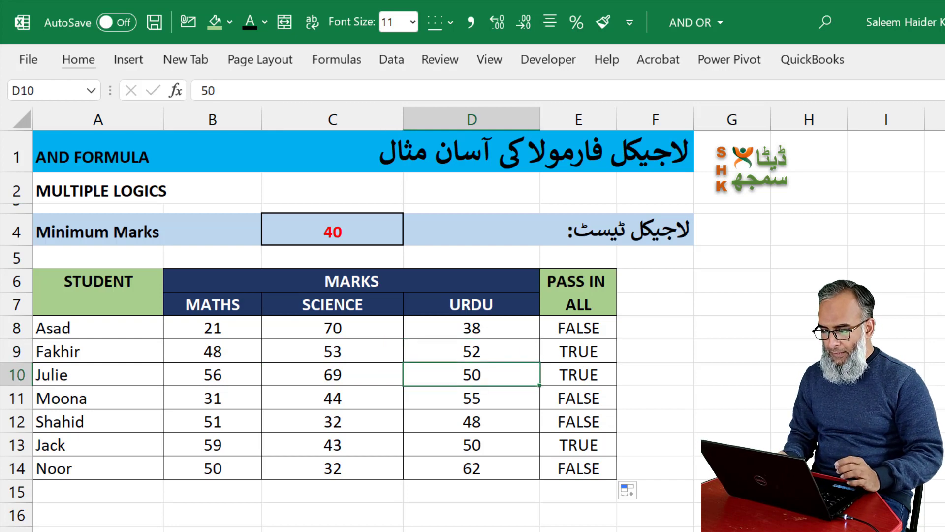
key(Left)
key(Right)
key(Down)
key(Down)
key(Down)
key(Down)
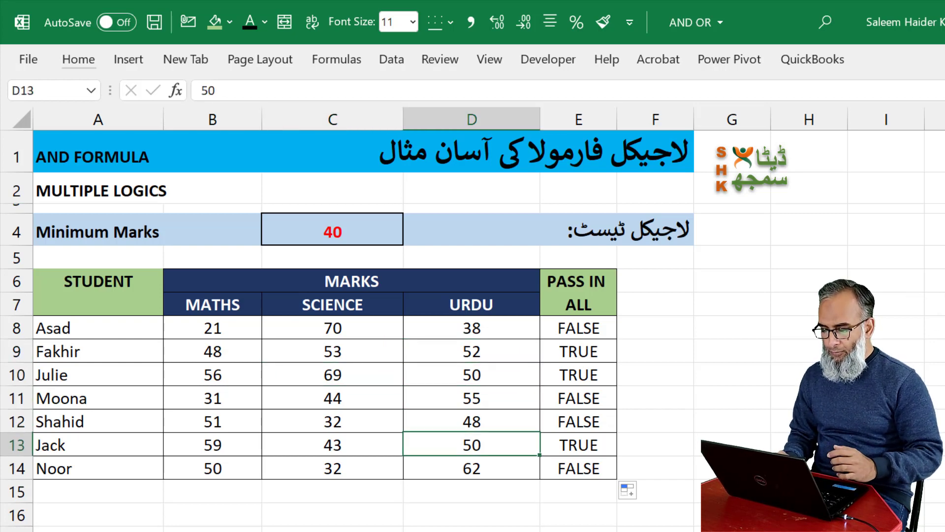
key(Up)
key(Down)
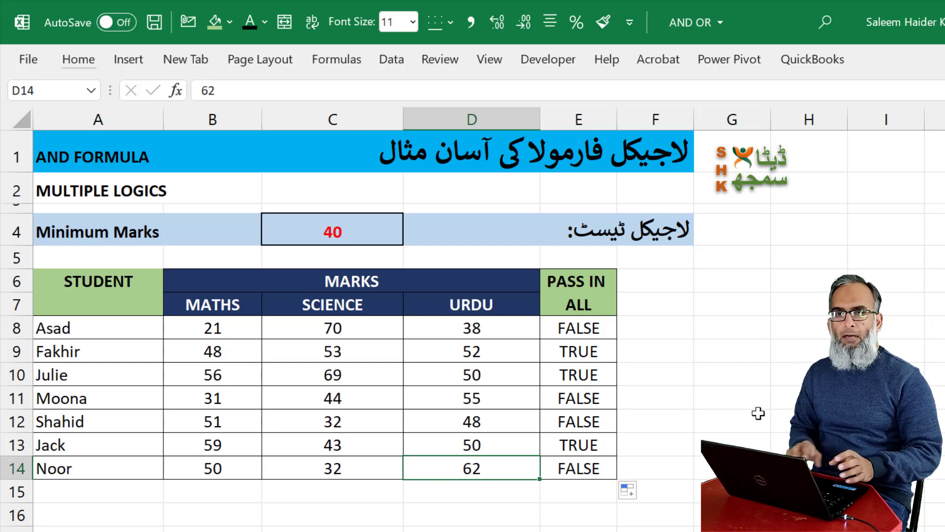
On the OR-easy sheet, start an OR formula in E8 with the maths test B8>$C$4 as its first condition
key(ctrl+Page_Down)
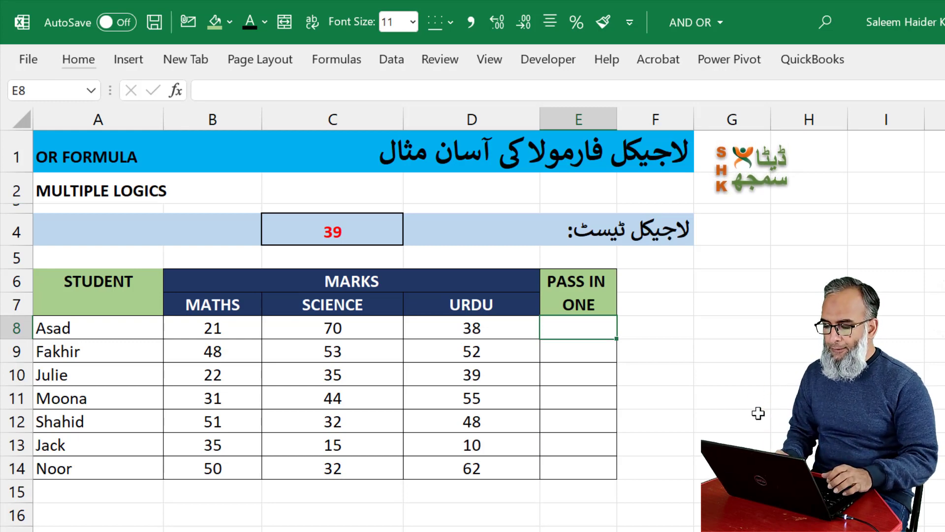
text(=)
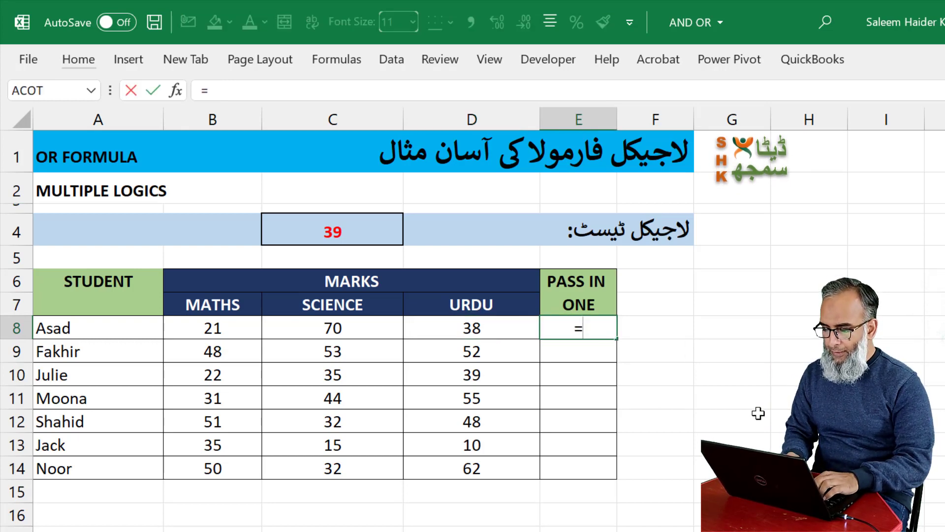
text(OR()
key(Left)
key(Left)
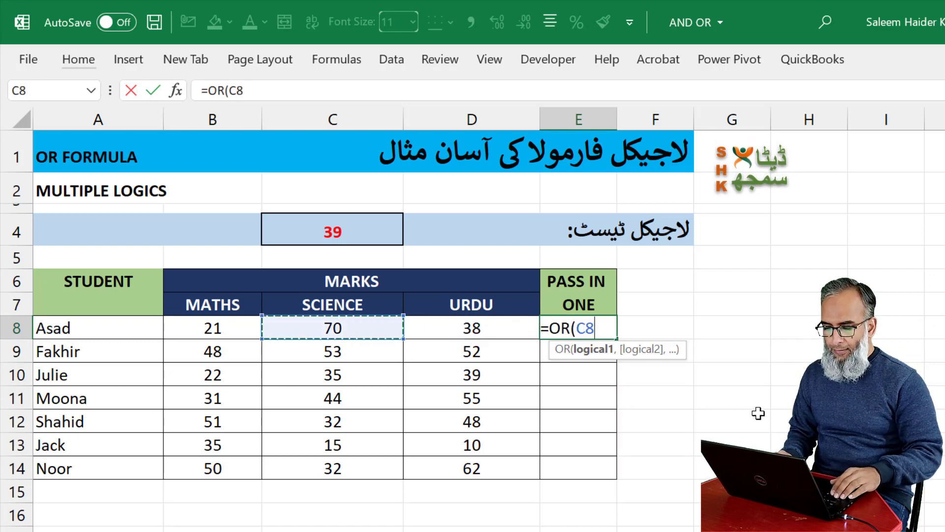
key(Left)
key(Left)
key(Right)
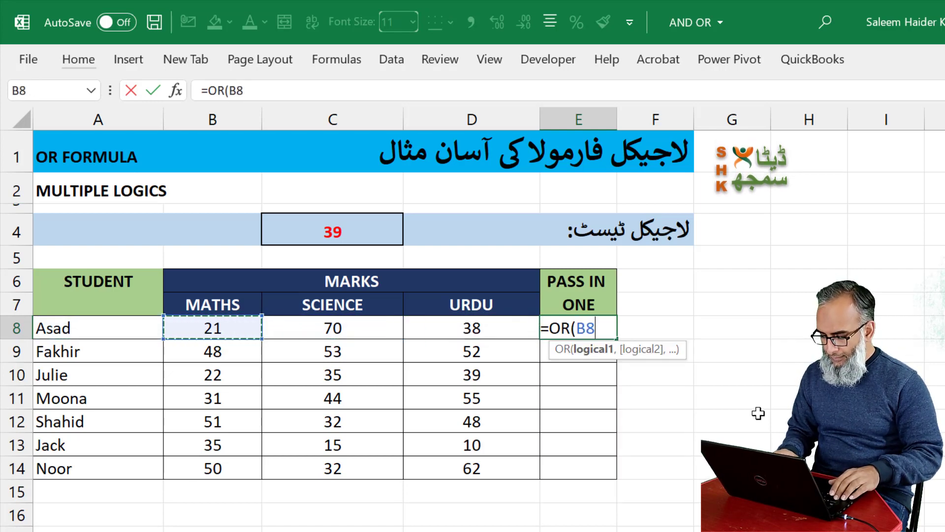
text(>)
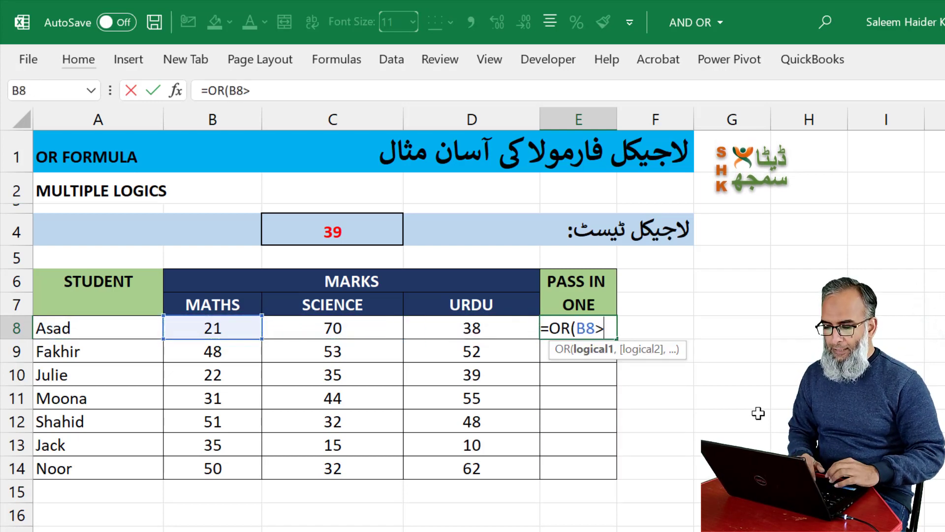
click(329, 224)
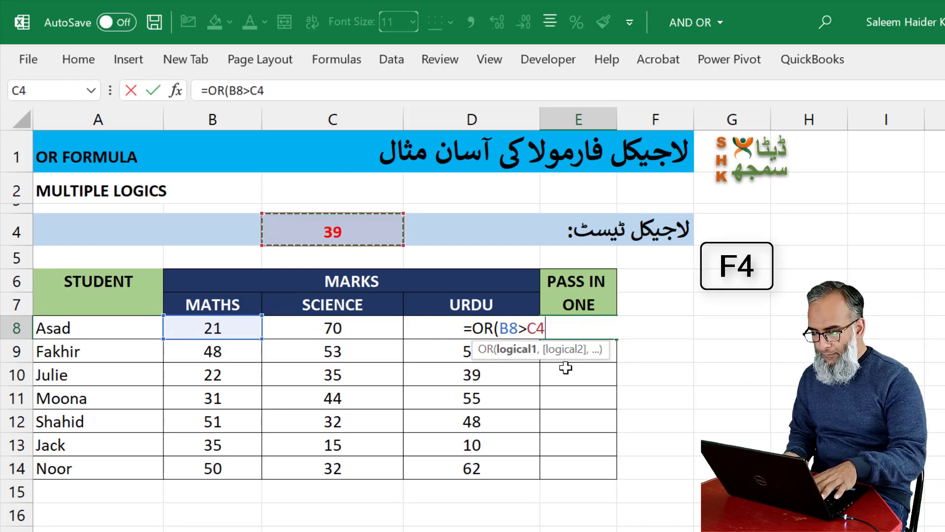
key(F4)
text(,)
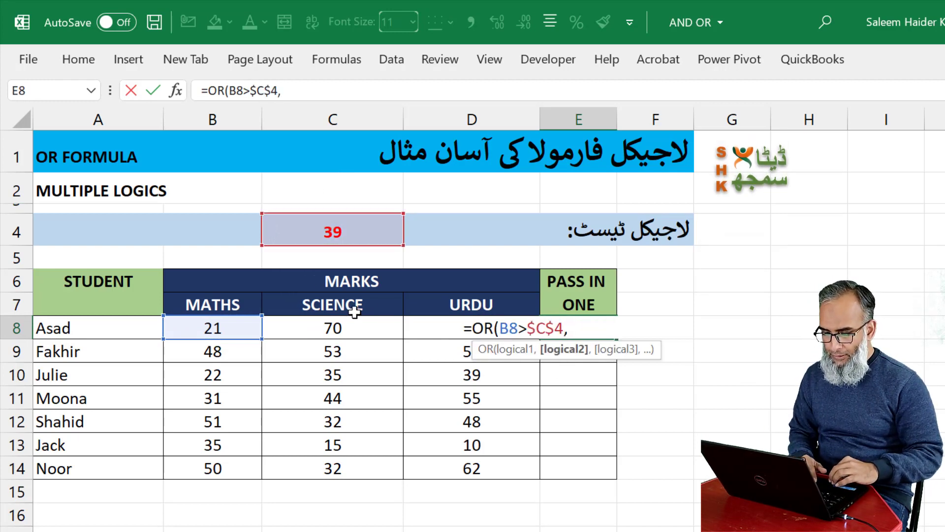
Add the science test C8>$C$4 as the second condition of the OR formula in E8
click(345, 329)
text(>)
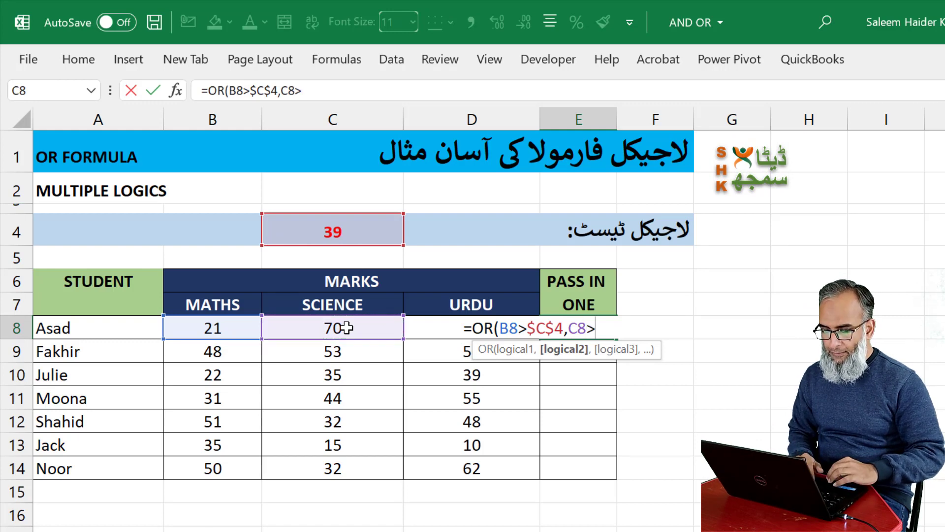
click(367, 231)
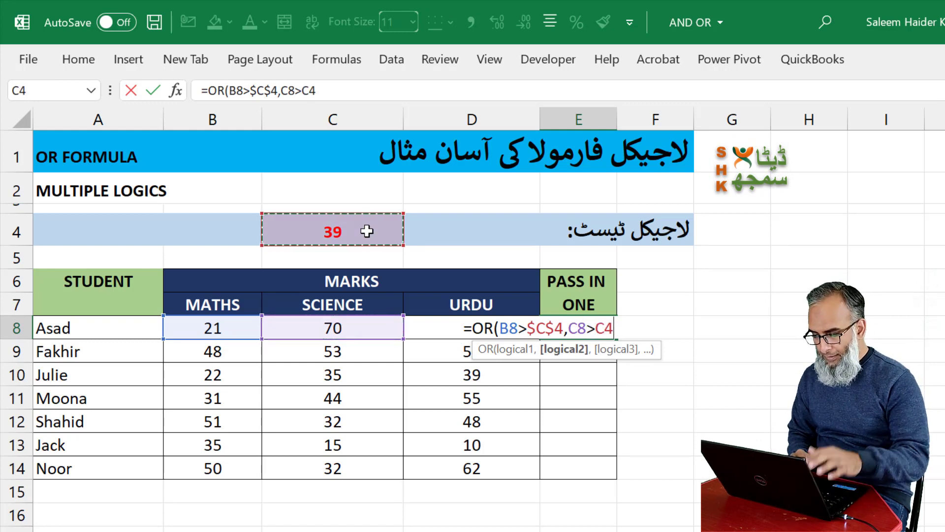
key(F4)
text(,)
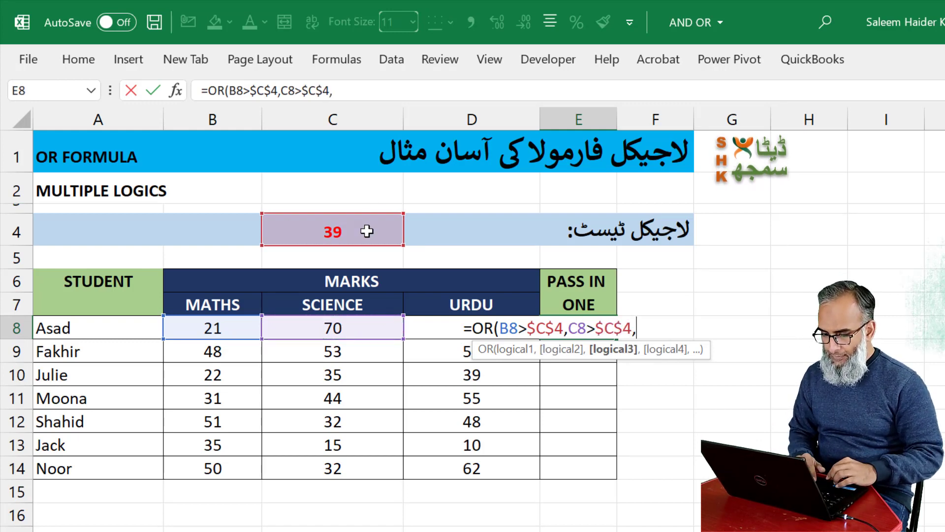
Add the Urdu test D8>$C$4 as the third condition and complete the OR formula in E8
click(441, 327)
text(>)
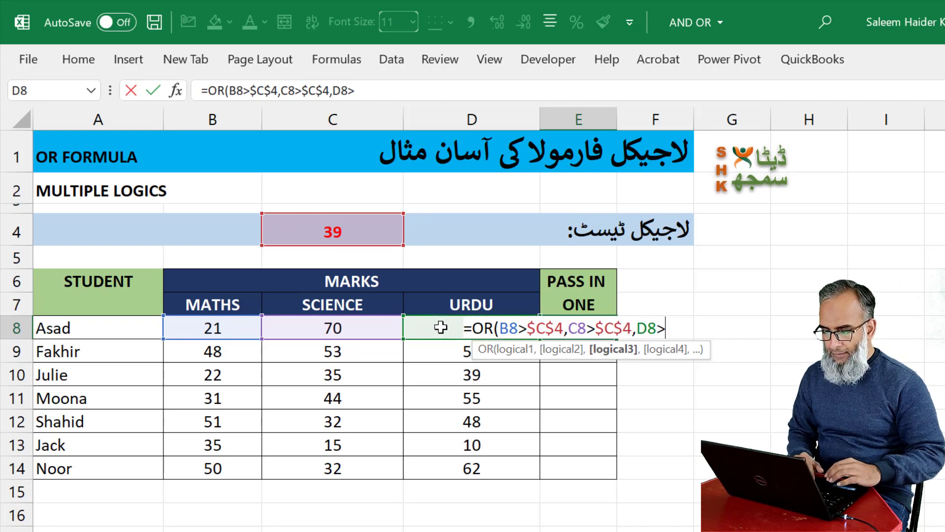
click(348, 229)
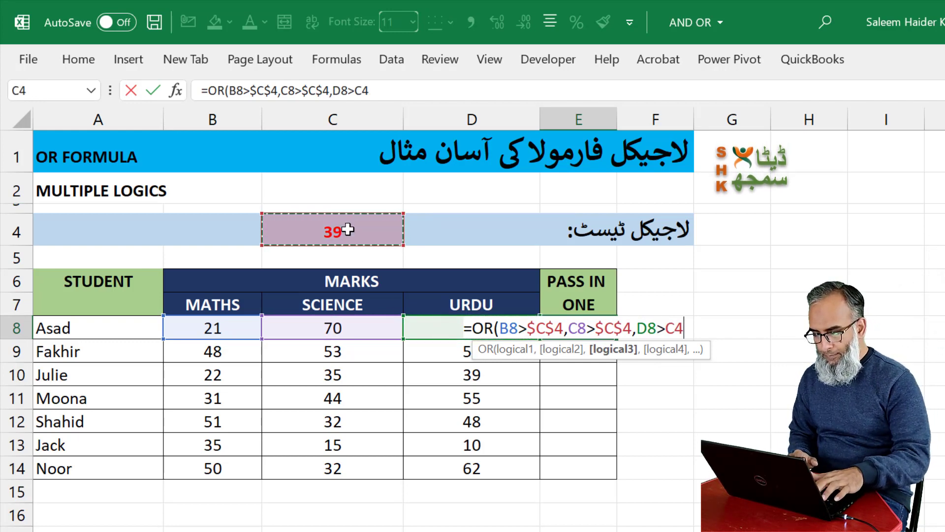
key(F4)
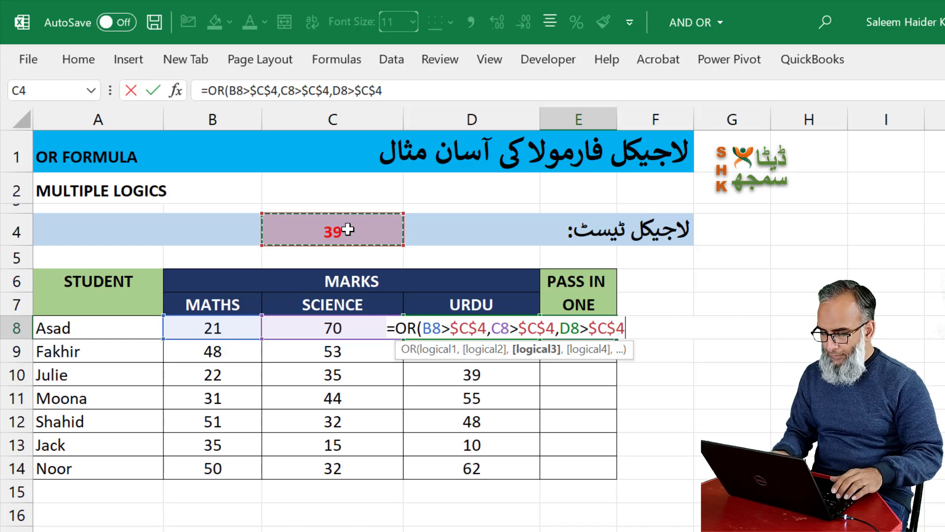
text())
key(Return)
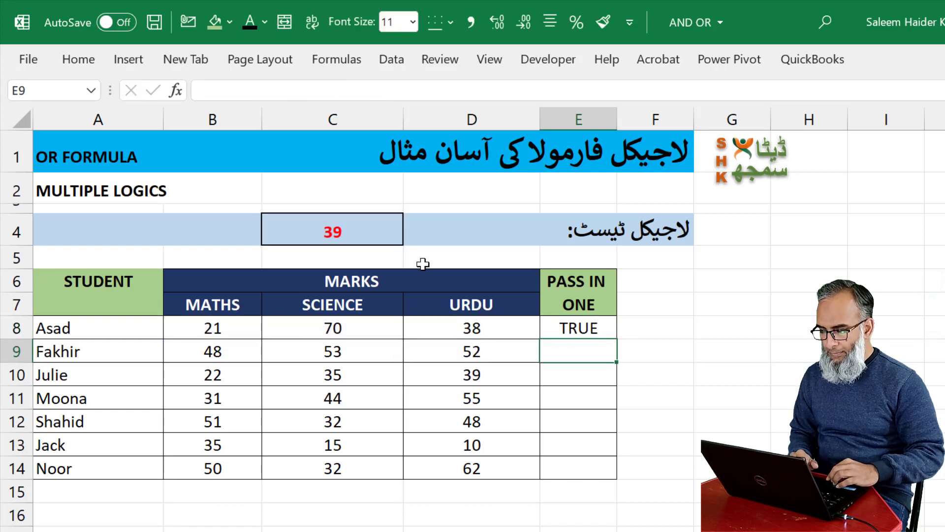
Fill the OR formula from E8 down the PASS IN ONE column to row 14
click(608, 327)
double_click(616, 340)
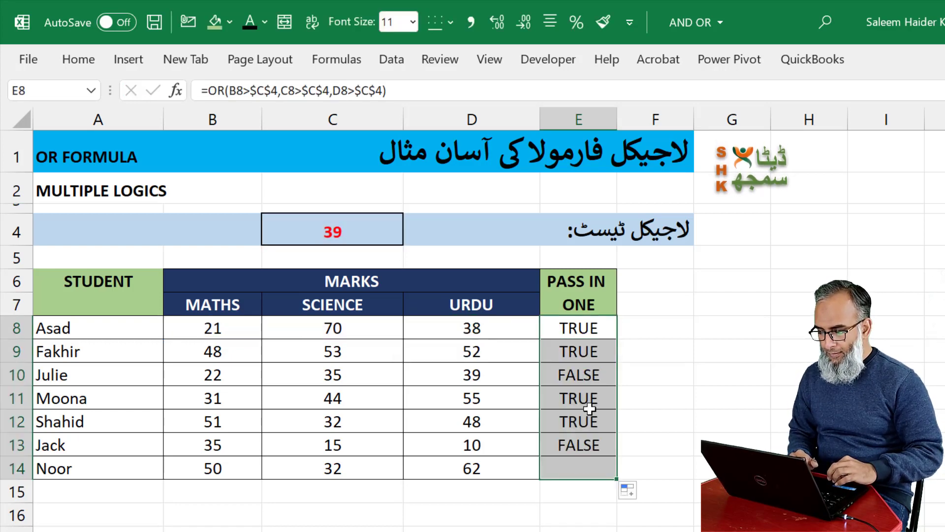
click(581, 438)
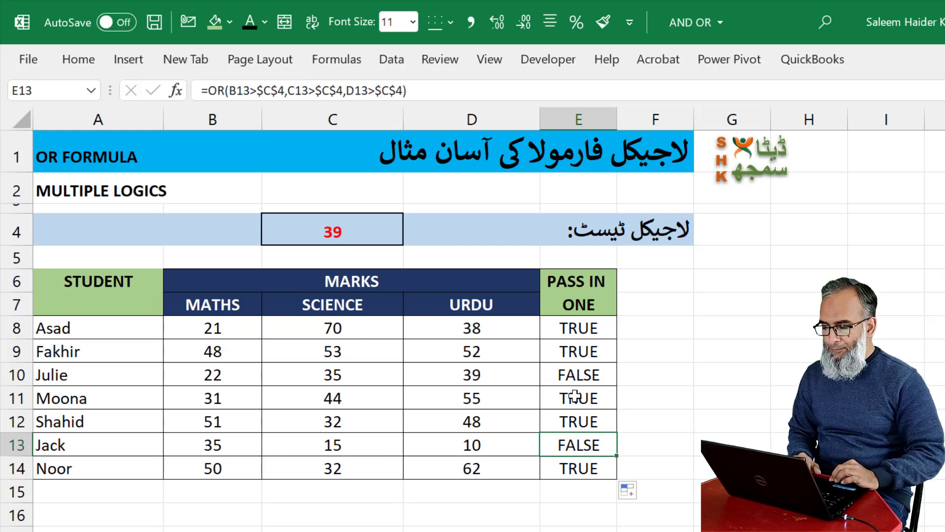
Examine the PASS IN ONE results row by row and compare them with the PASS IN ALL results on the AND sheet
click(575, 375)
key(Down)
key(Down)
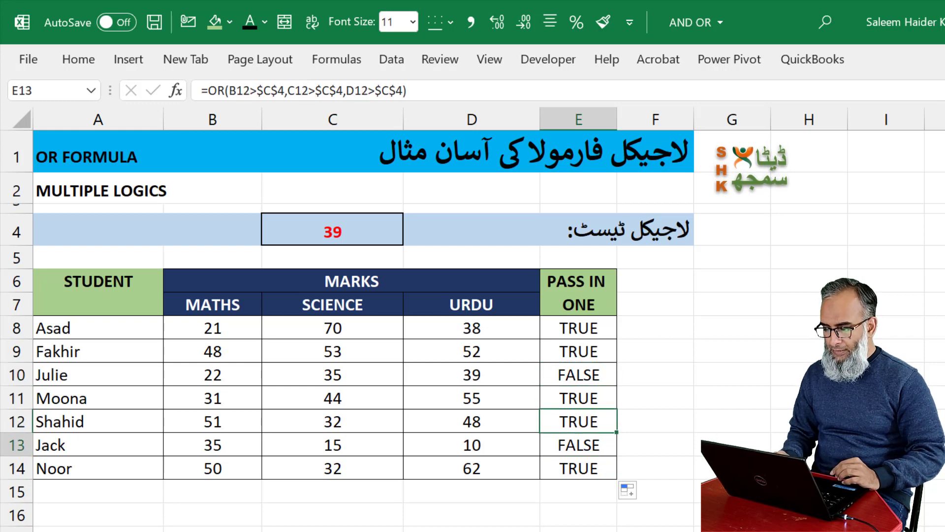
key(Down)
key(Down)
key(Up)
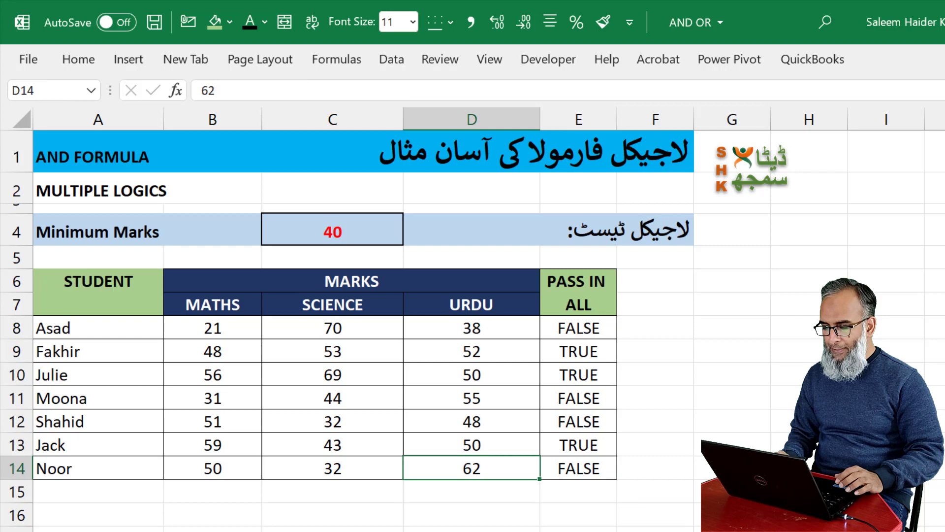
key(Right)
key(Up)
key(Up)
key(Up)
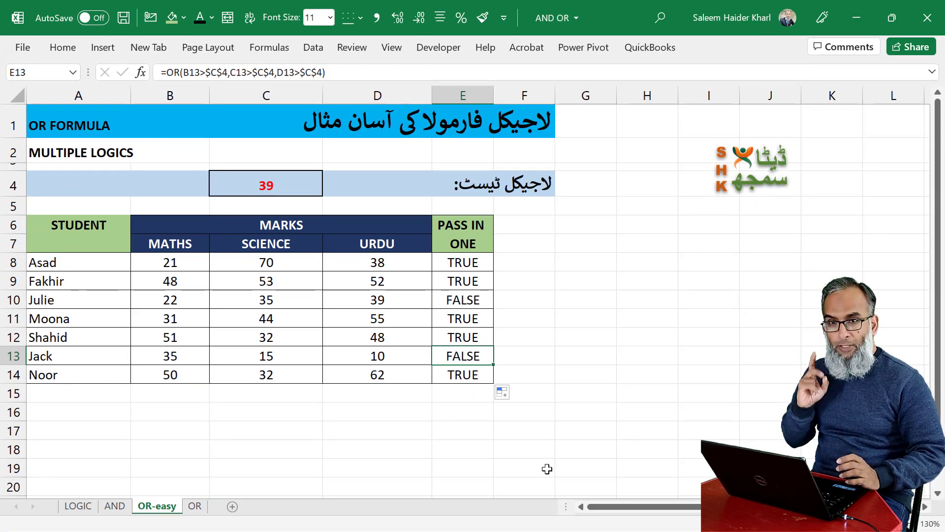
Open the OR sheet and examine the one-, two- and four-subject criteria in B4:B6 and the empty GET PRIZE column
key(ctrl+Page_Down)
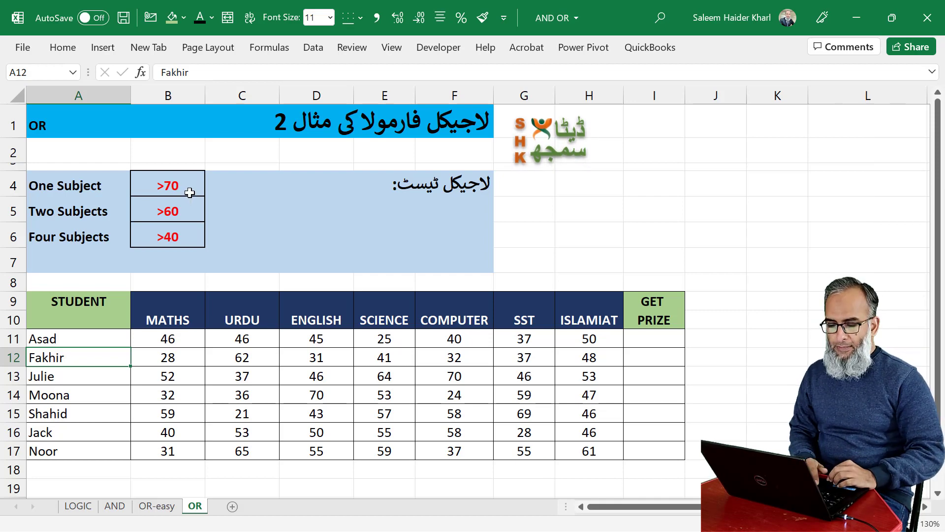
click(189, 192)
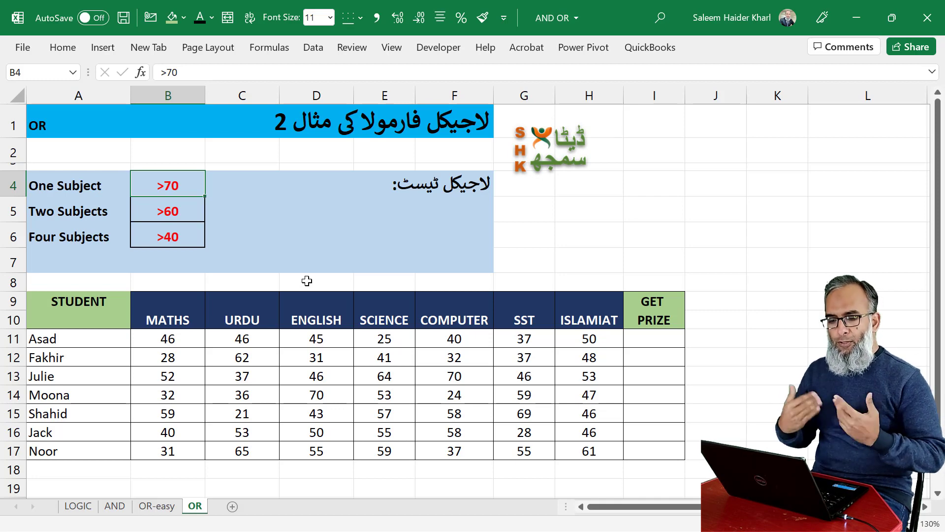
click(172, 234)
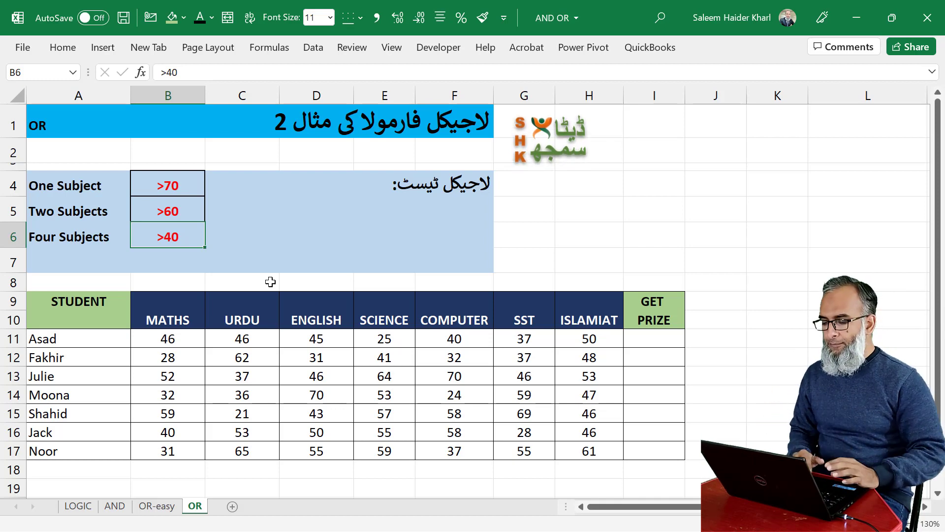
click(642, 343)
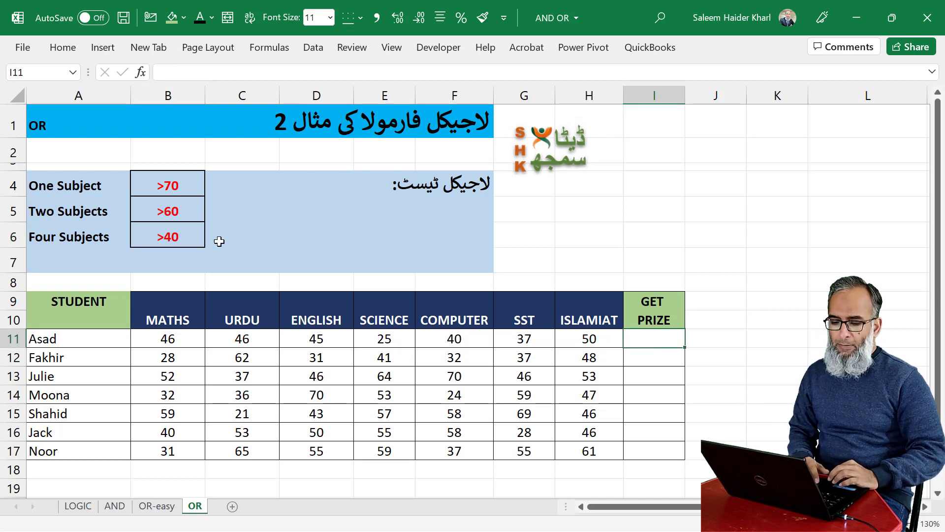
click(180, 183)
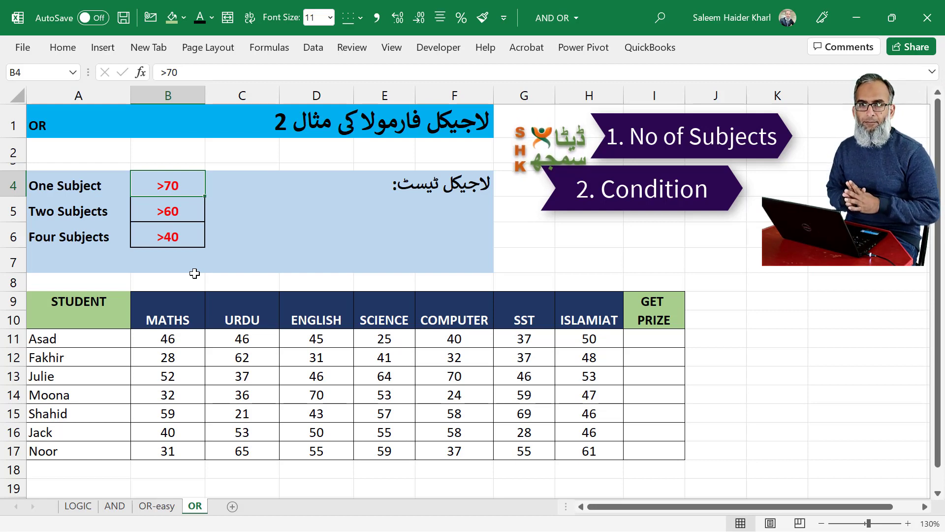
Start a COUNTIF formula in J11 with the first student's subject marks B11:H11 as the range
click(726, 334)
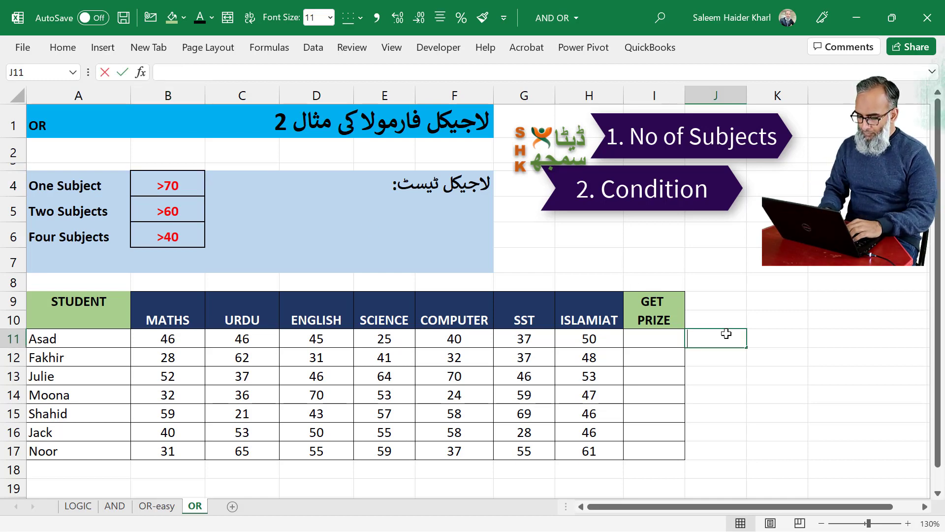
text(=COUNT)
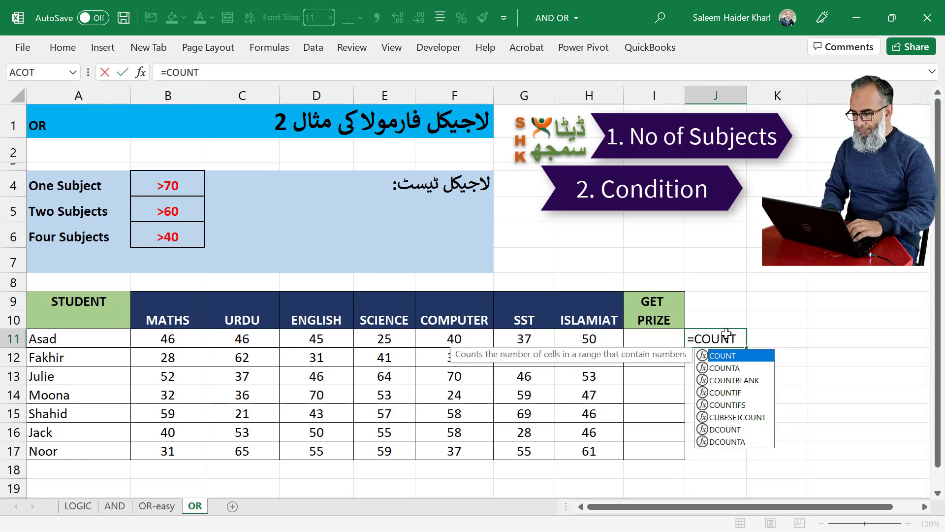
text(IF()
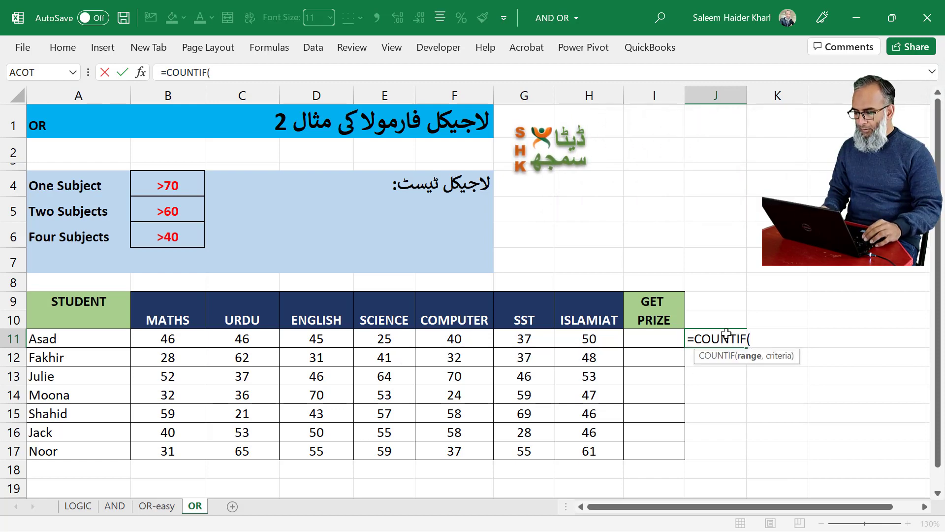
key(Left)
key(Left)
key(shift+Left)
key(shift+Left)
key(shift+Left)
key(shift+Left)
key(shift+Left)
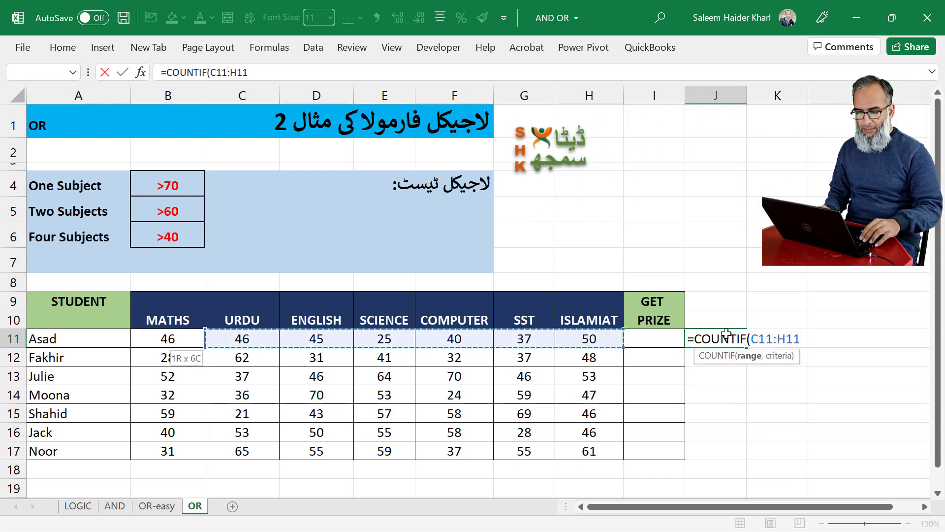
key(shift+Left)
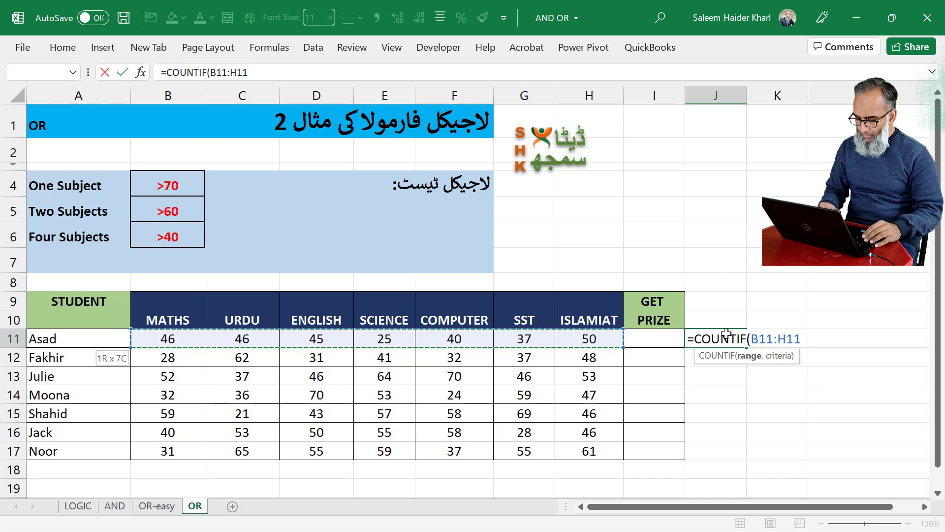
text(,)
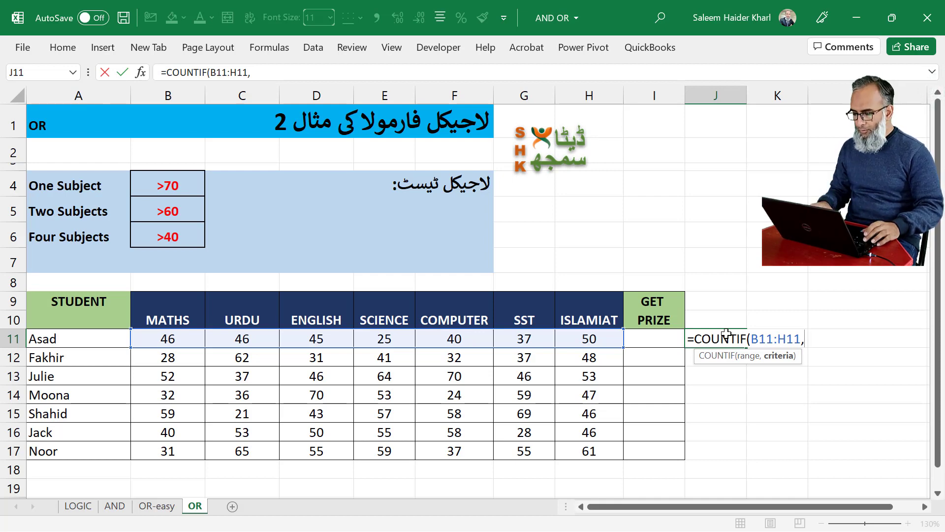
Complete the COUNTIF formula in J11 with the criterion ">70" and enter it
text(")
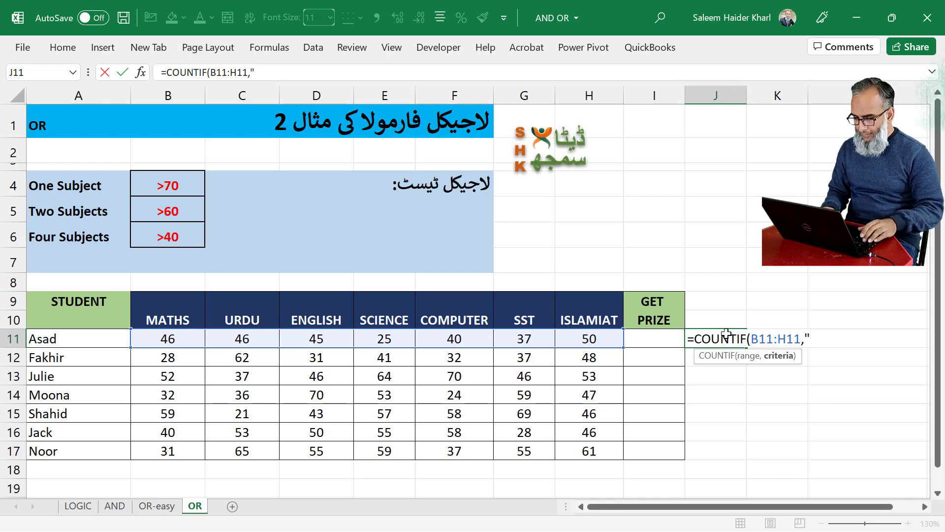
text(>)
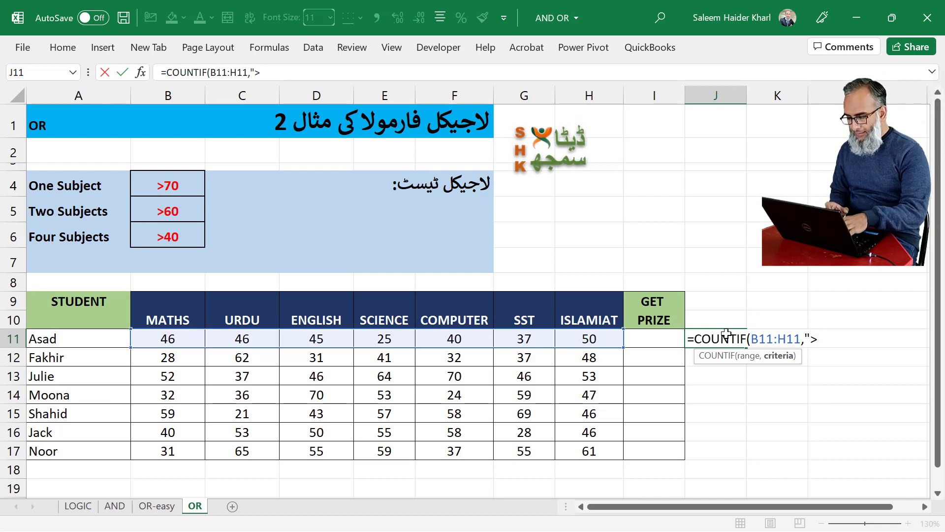
text(7)
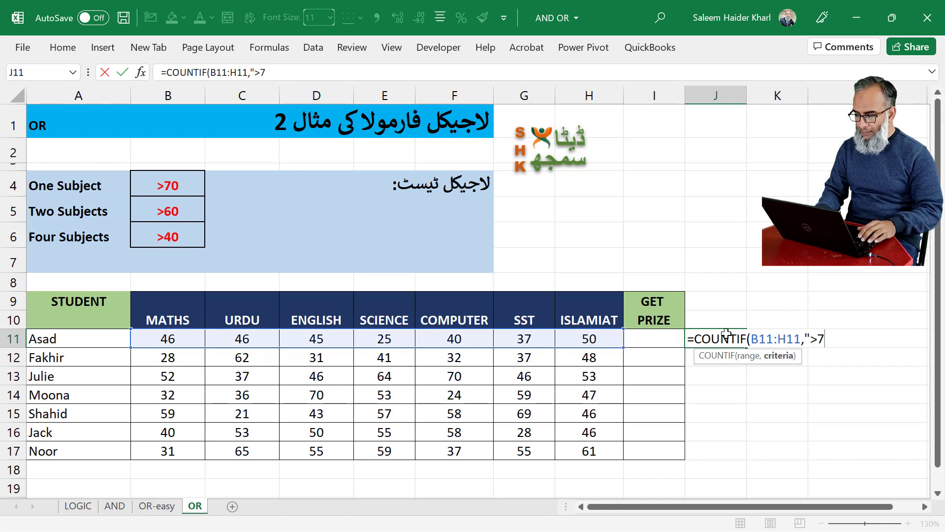
text(0")
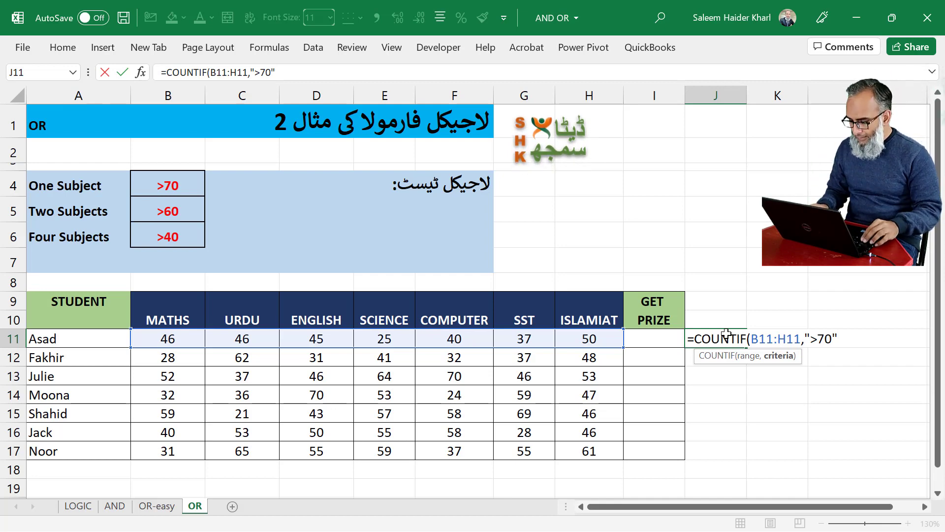
text())
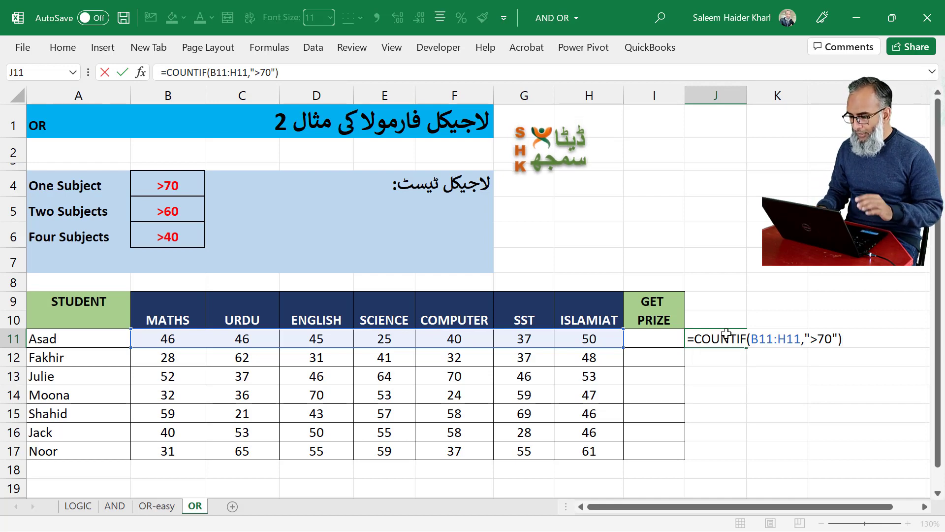
key(Return)
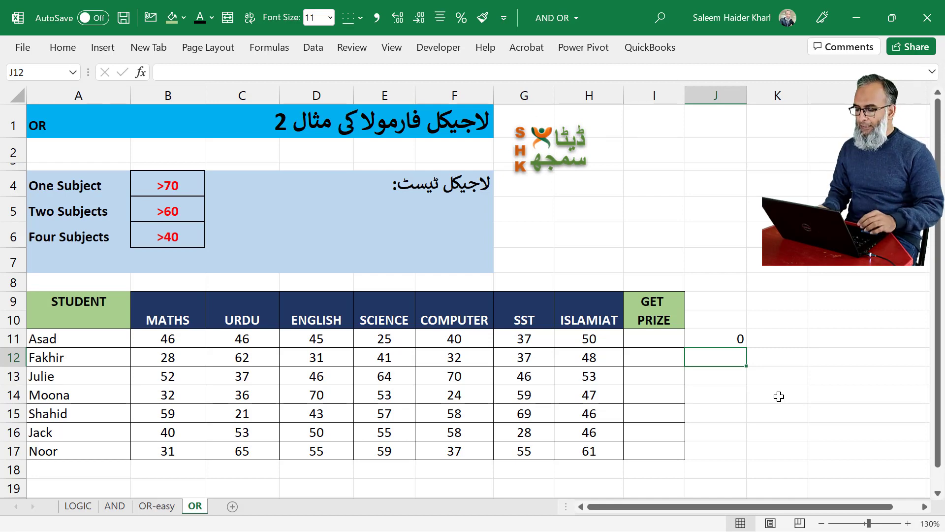
Copy the COUNTIF expression from J11 without its equals sign and return to the first GET PRIZE cell, I11
key(Up)
key(Left)
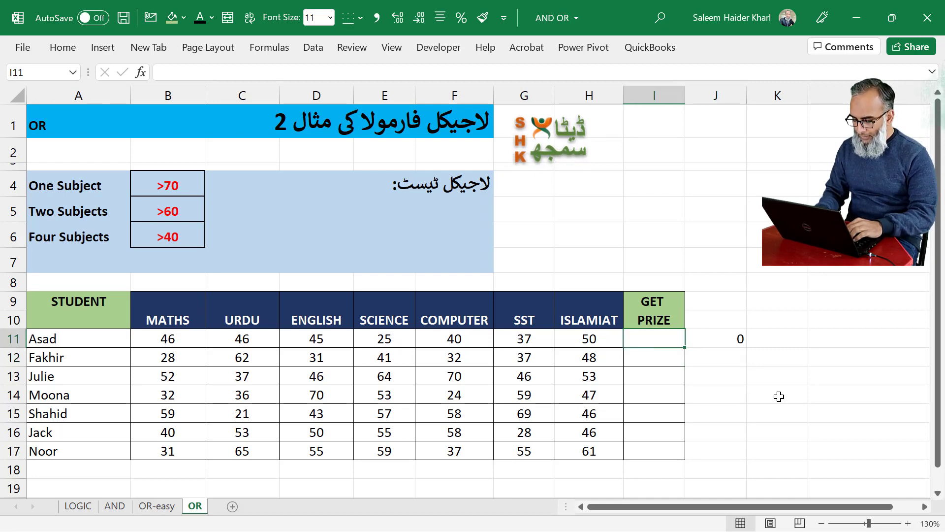
key(Right)
key(F2)
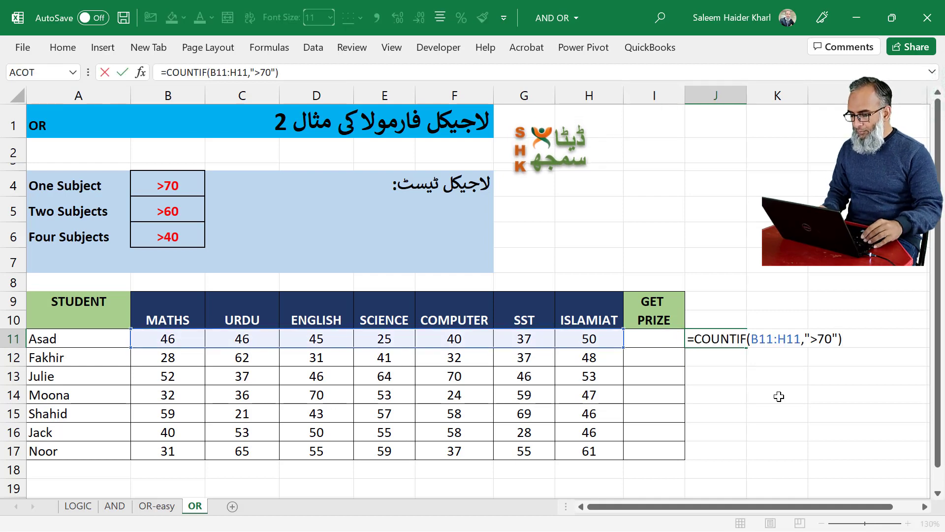
key(shift+Home)
key(shift+Right)
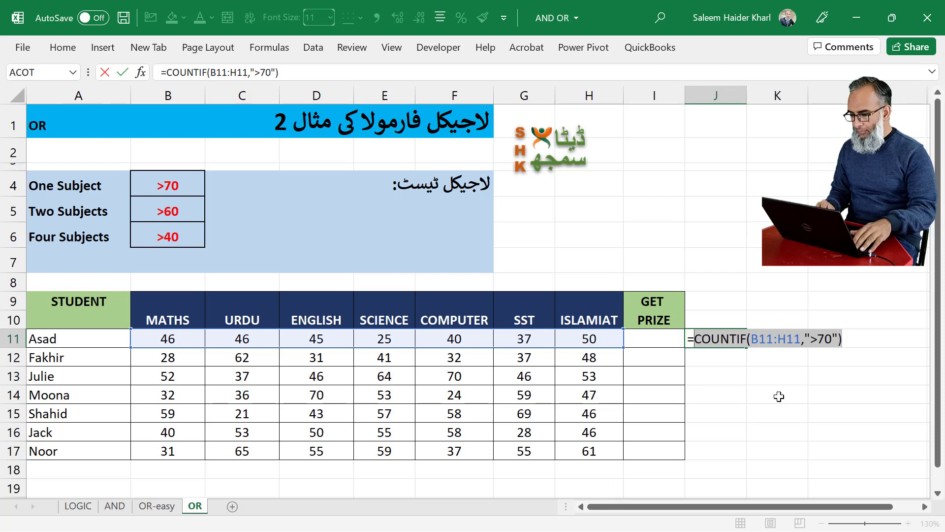
key(Return)
key(Up)
key(Left)
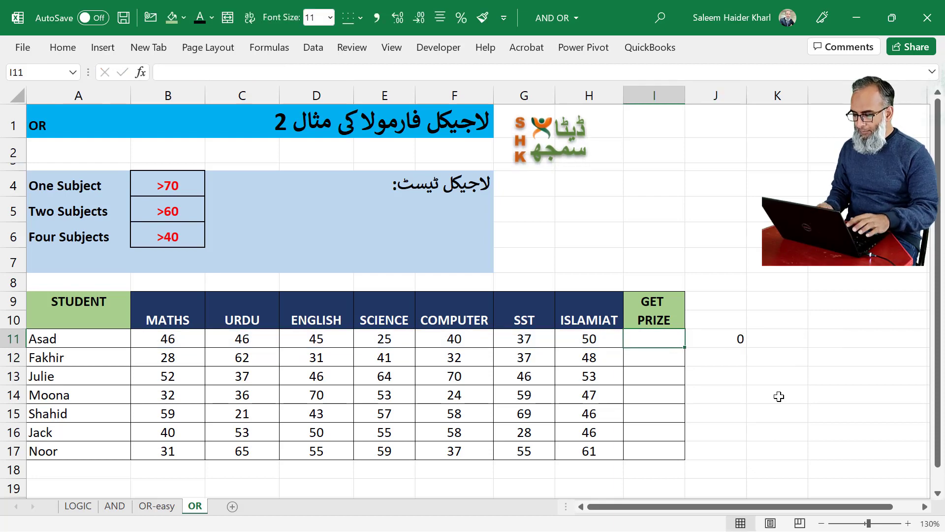
Start an OR formula in I11 with the copied COUNTIF as its first condition: COUNTIF(B11:H11,">70")>=1
text(=)
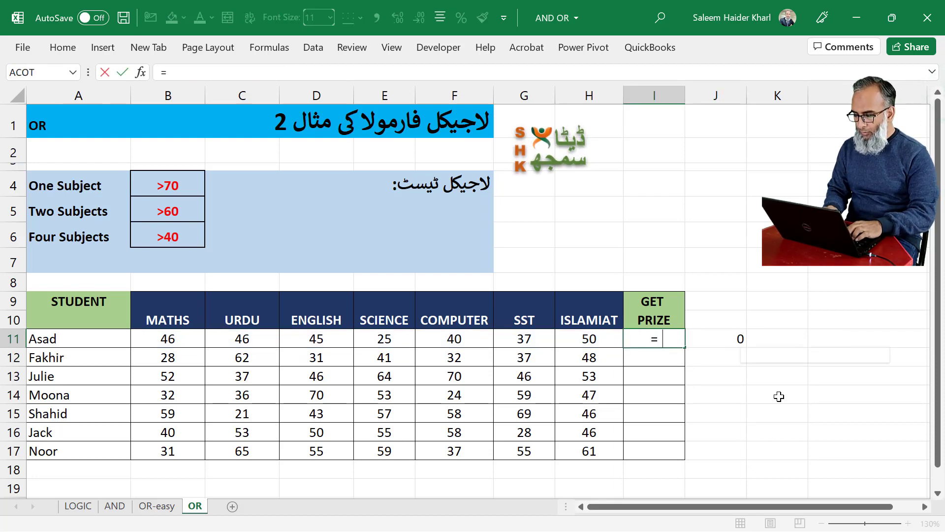
text(OR()
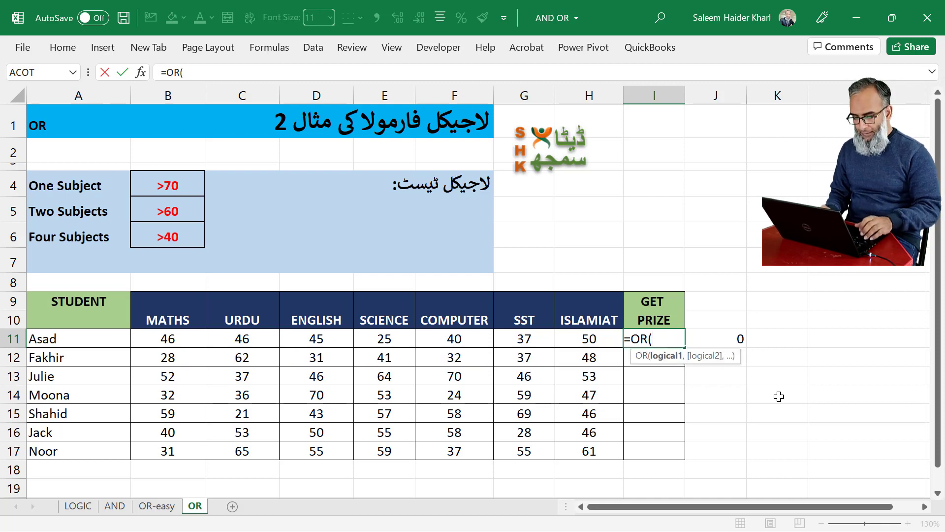
text(COUNTIF(B11:H11,">70"))
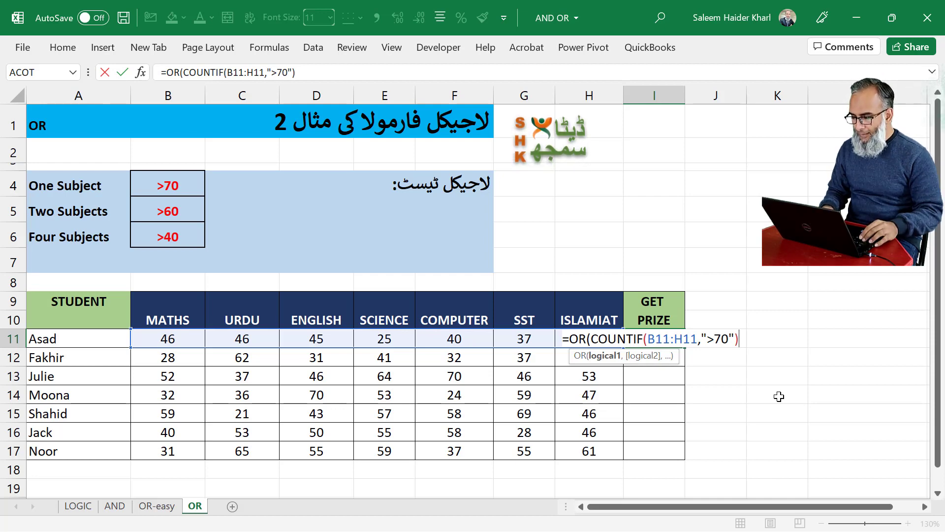
text(>)
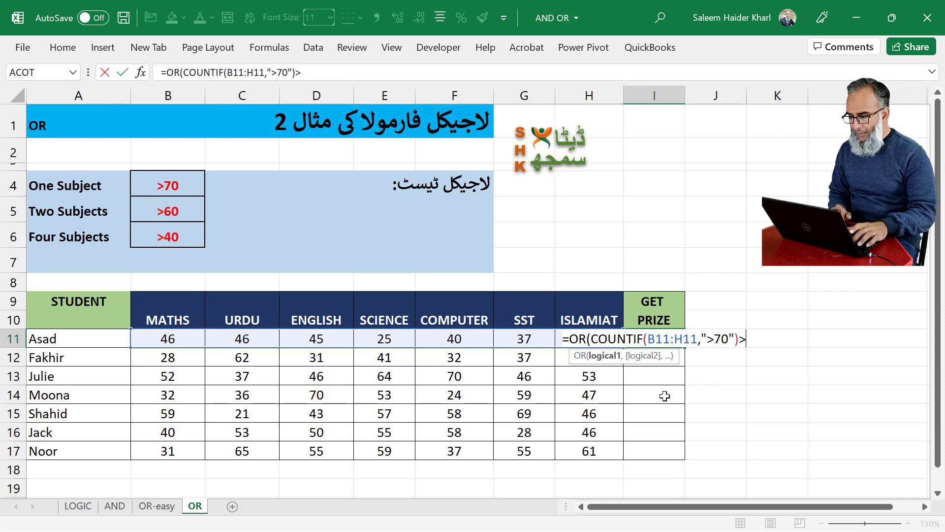
key(BackSpace)
text(=)
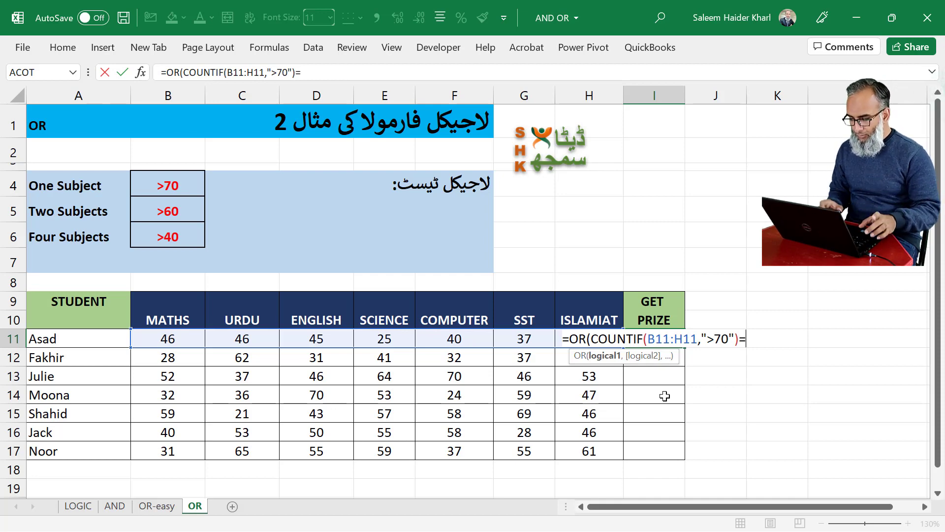
text(1)
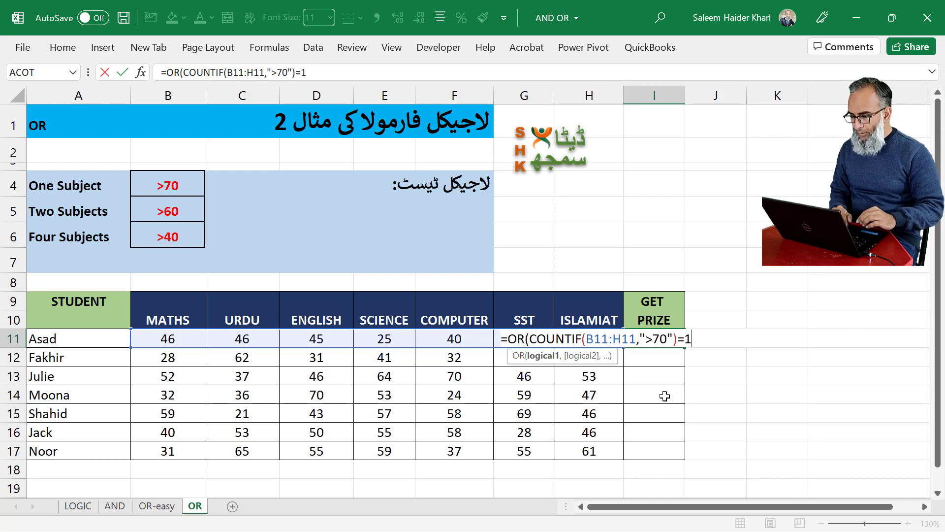
click(679, 339)
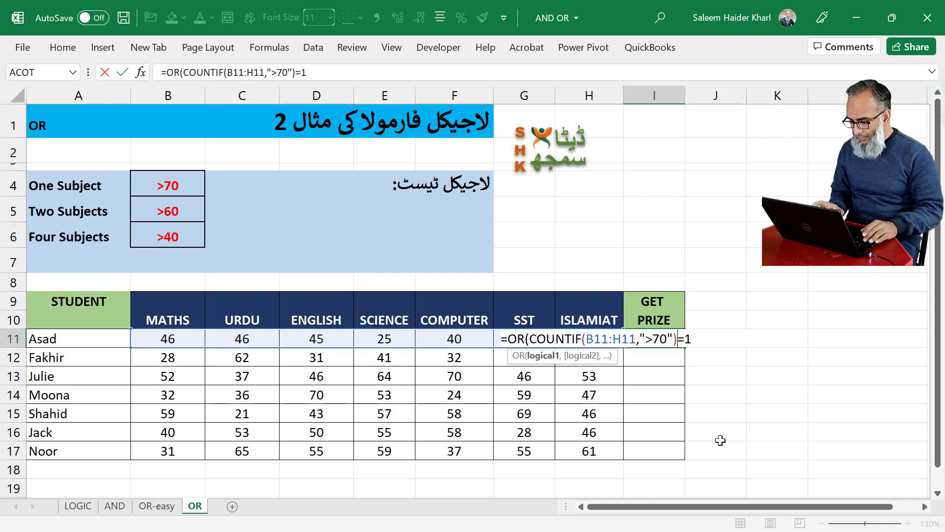
text(>=1)
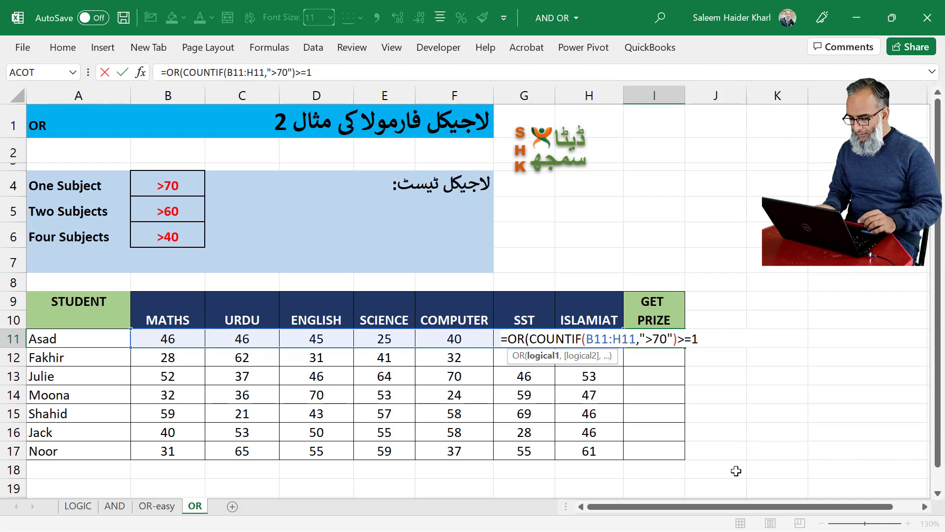
Add a second condition to the OR formula by reusing the COUNTIF with criterion ">60" and the comparison =>2
text(,)
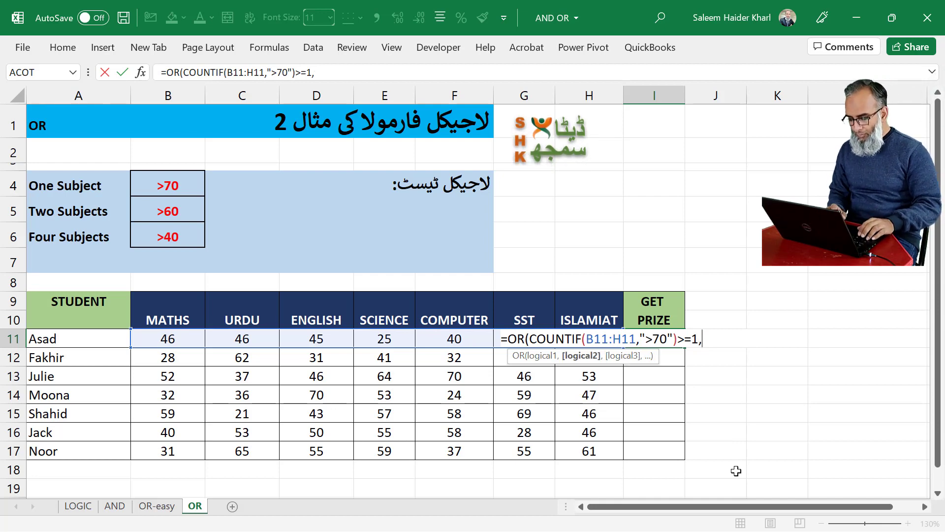
text(COUNTIF(B11:H11,">70"))
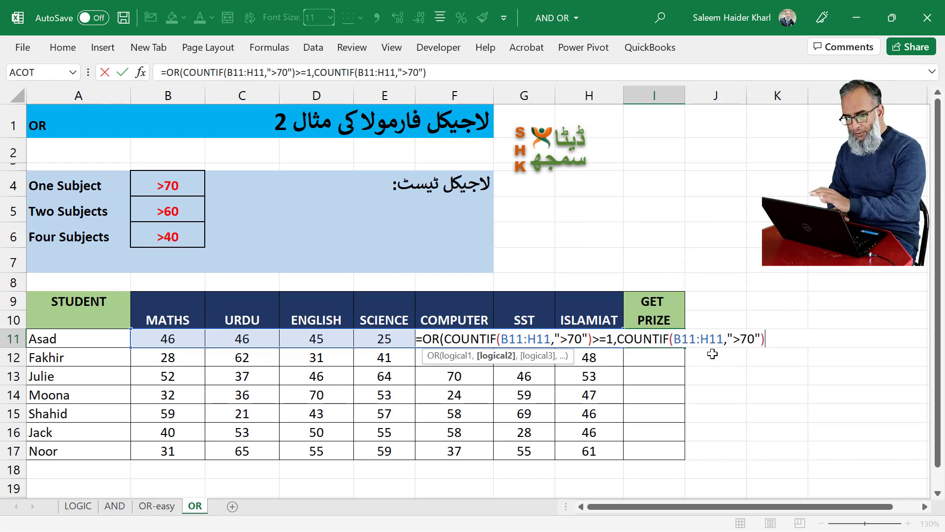
drag(741, 339, 748, 339)
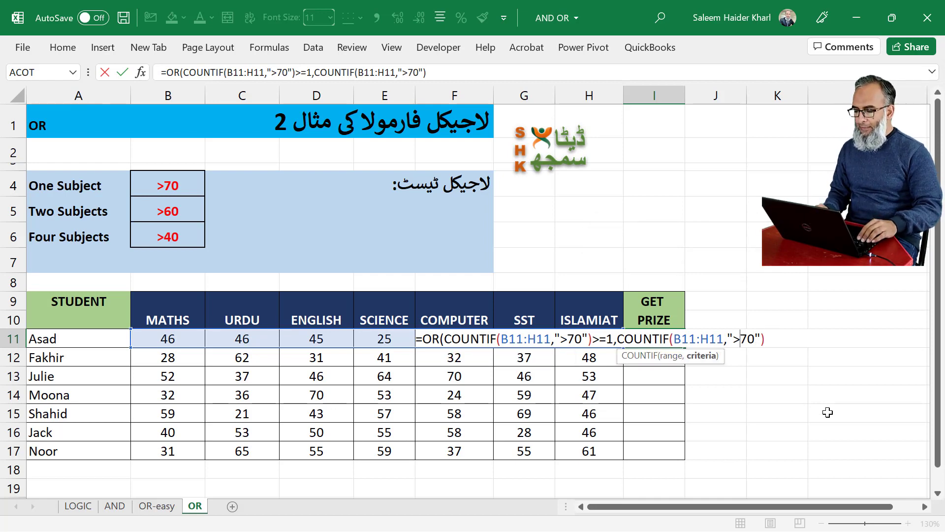
text(6)
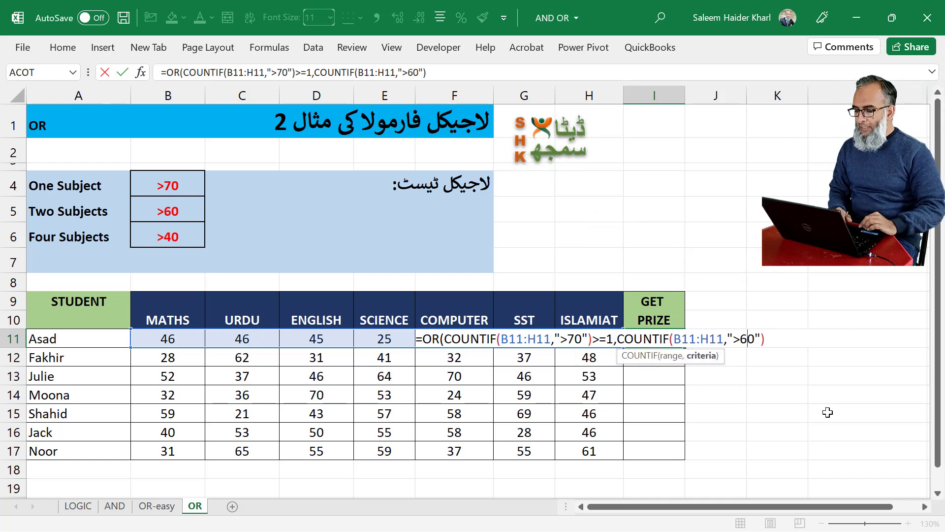
click(784, 338)
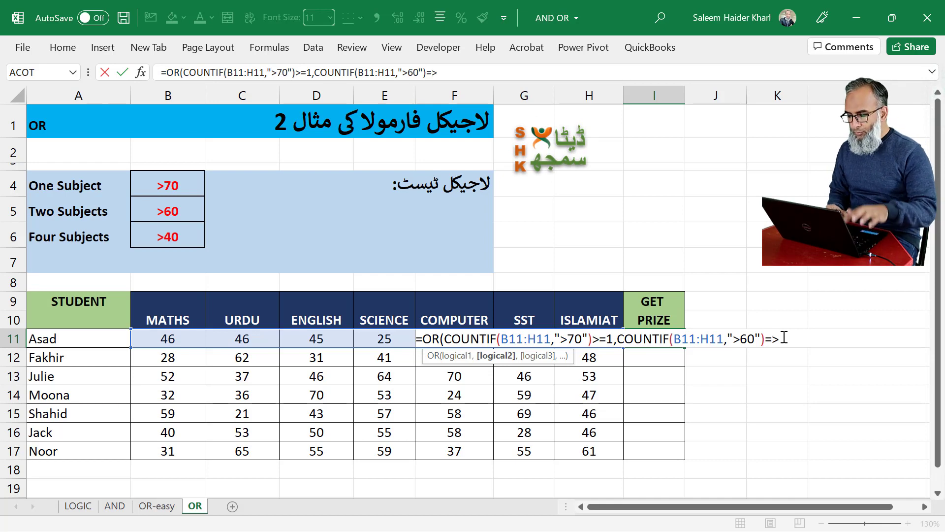
text(>2)
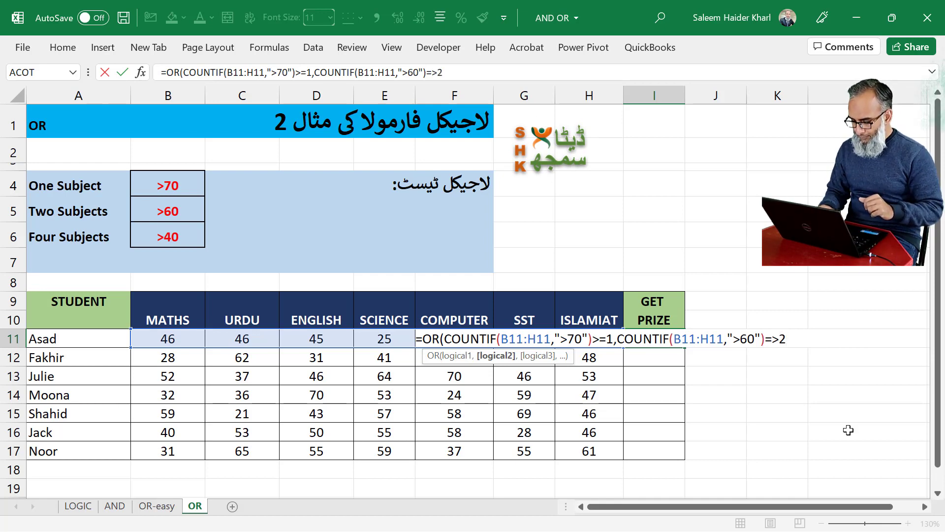
text(,)
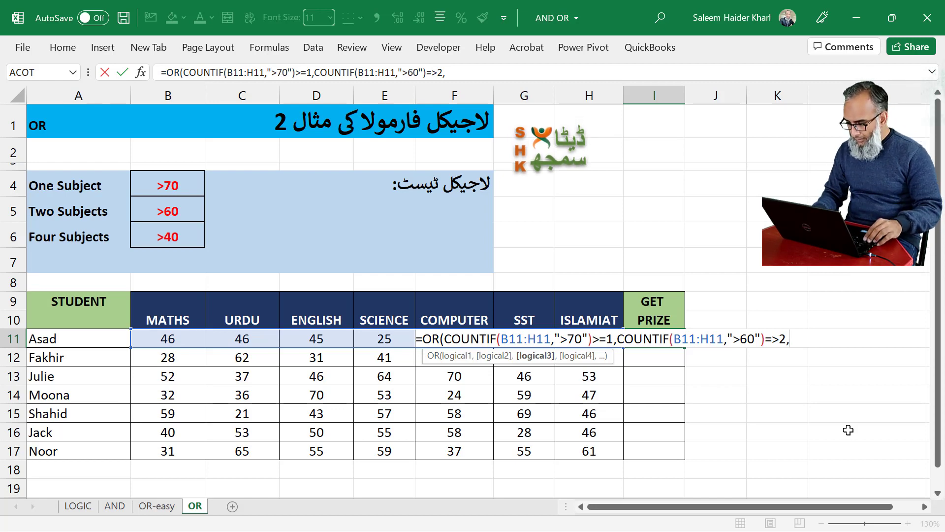
Correct the second condition's comparison to >=2 in the OR formula
key(BackSpace)
key(BackSpace)
key(BackSpace)
key(BackSpace)
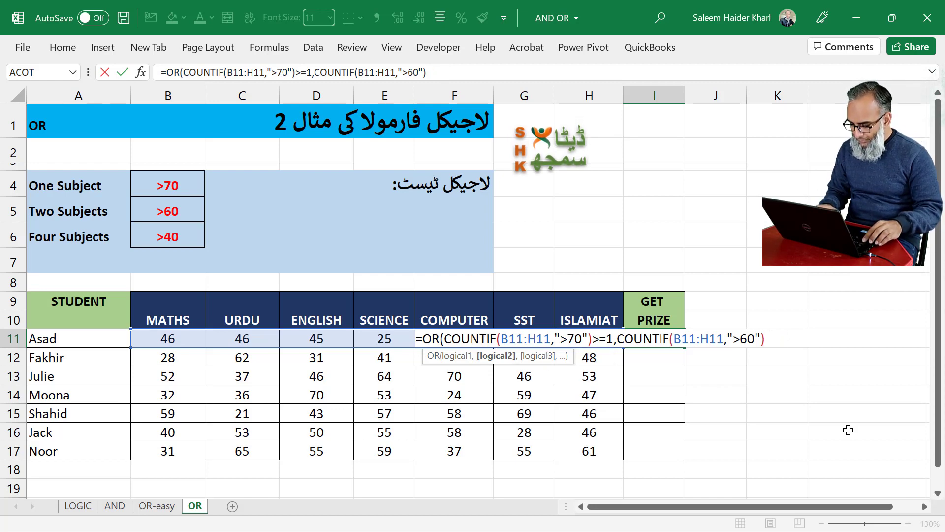
text(>)
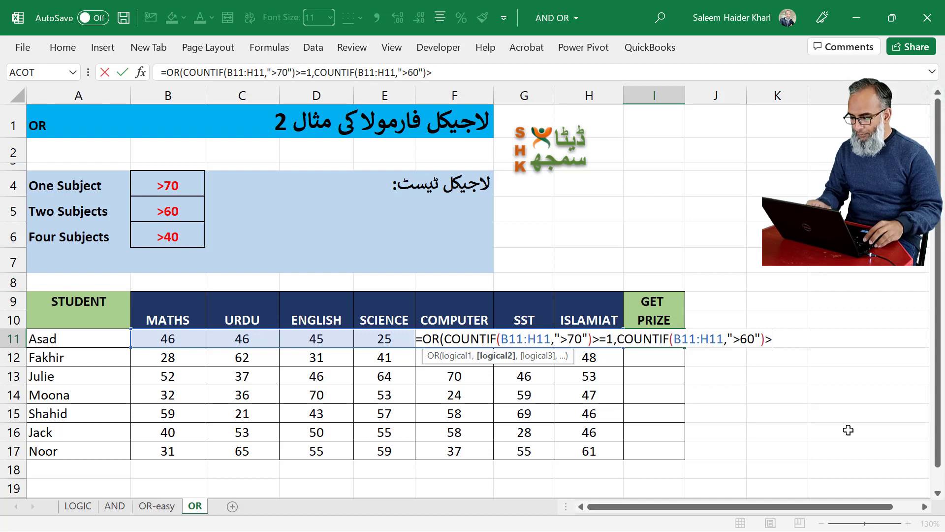
text(=2)
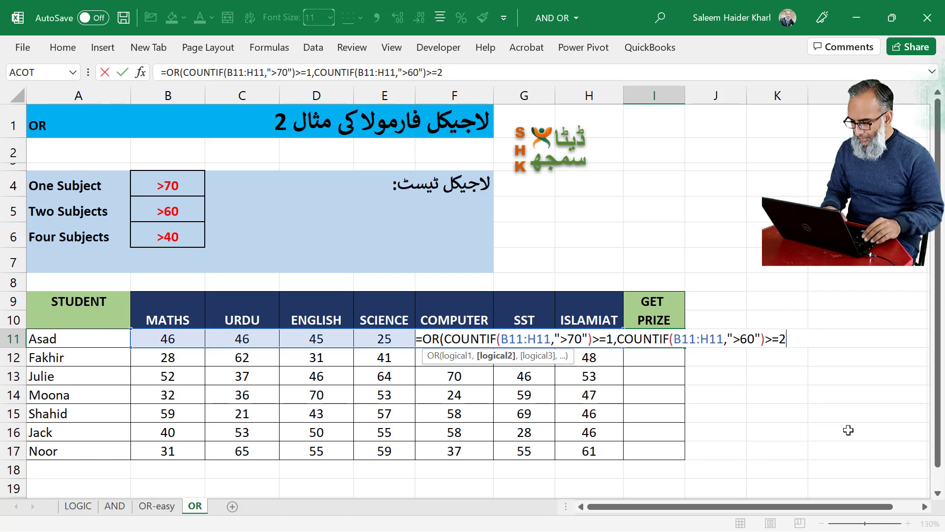
Add a third condition to the OR formula in I11 by reusing the COUNTIF over B11:H11 with criterion ">40"
text(,)
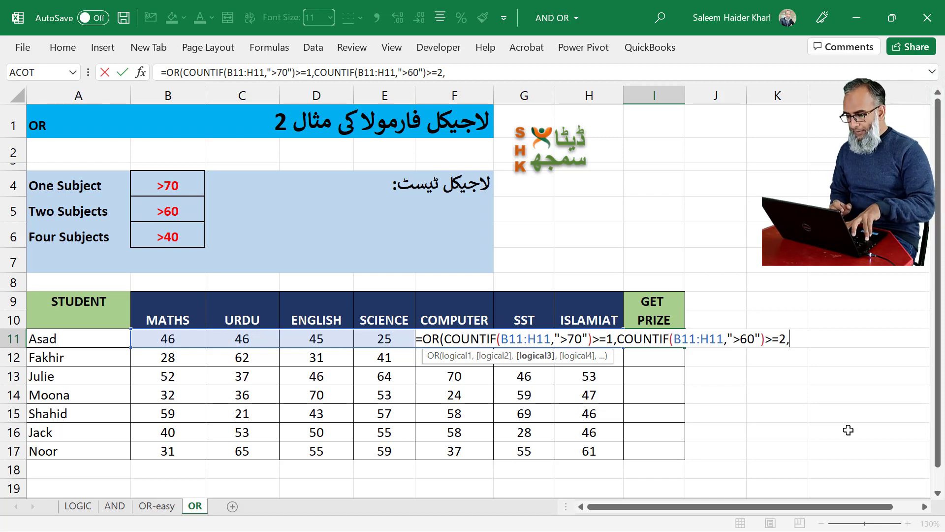
text(COUNTIF(B11:H11,">70"))
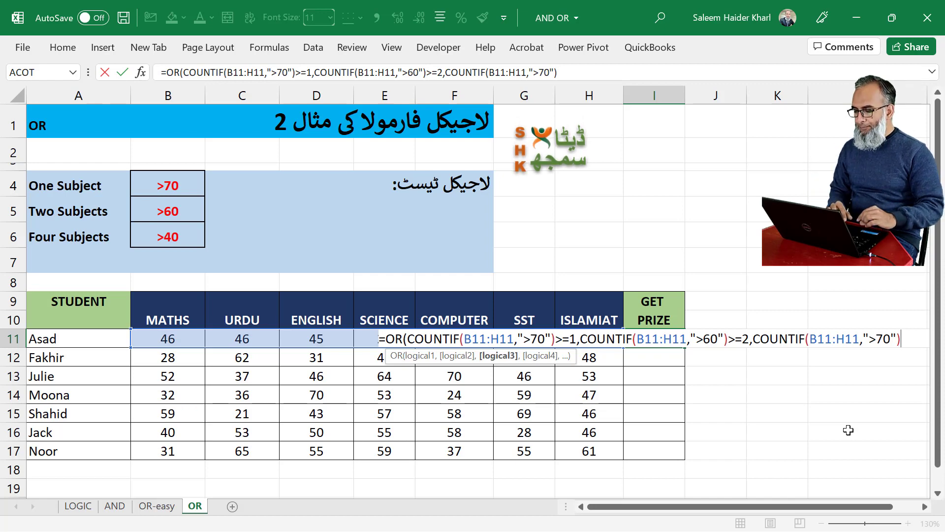
key(Left)
key(Left)
key(Left)
key(Left)
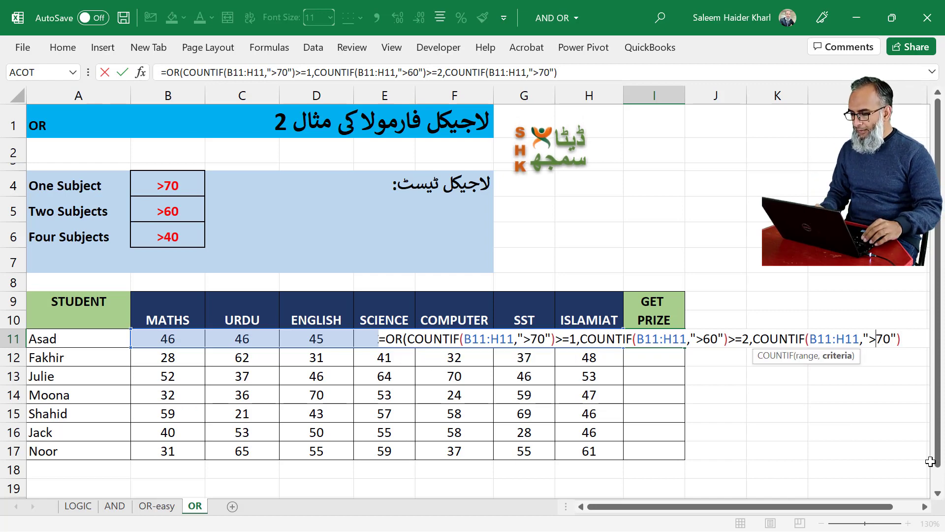
key(Left)
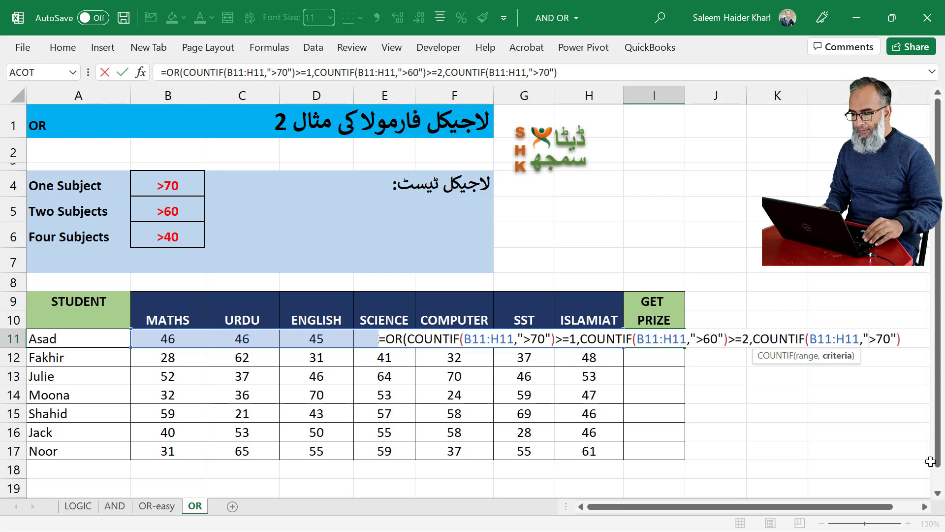
key(Right)
key(shift+Right)
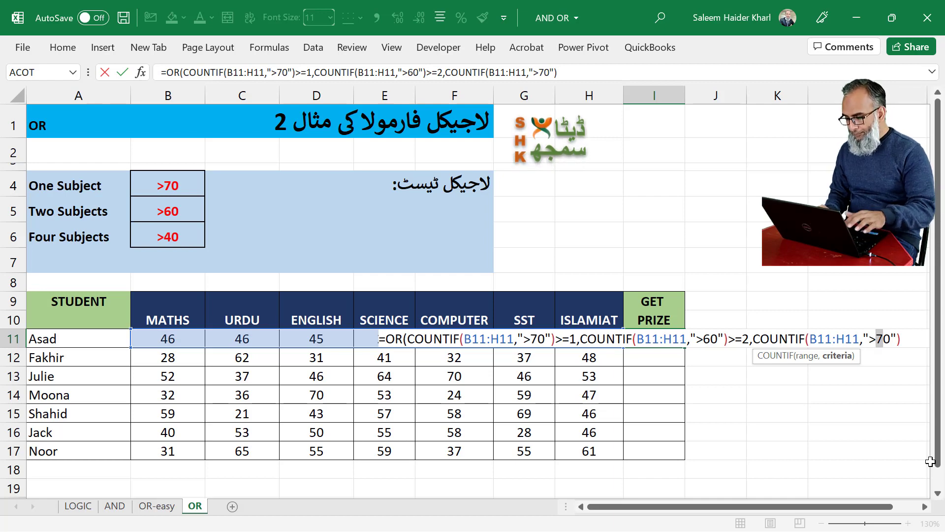
text(4)
key(End)
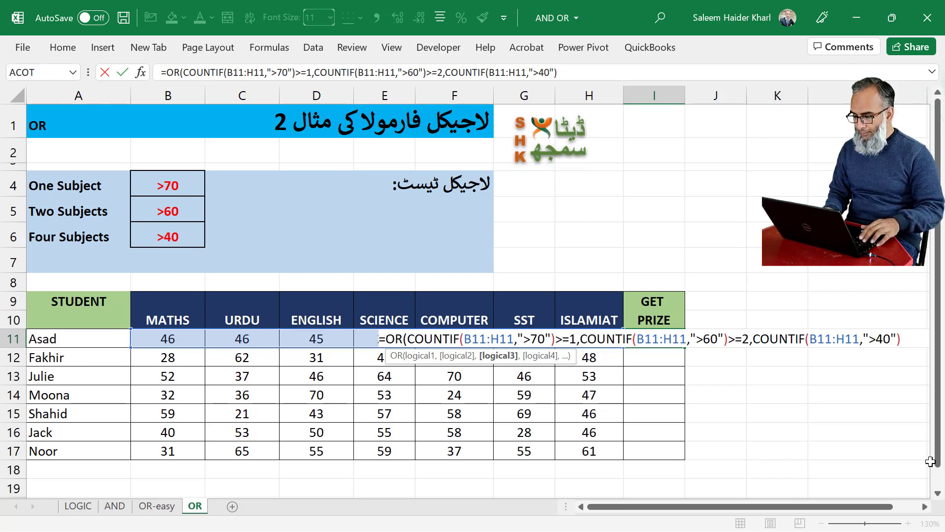
Complete the third condition with the comparison >=4, close the OR formula and commit it in I11
text(>)
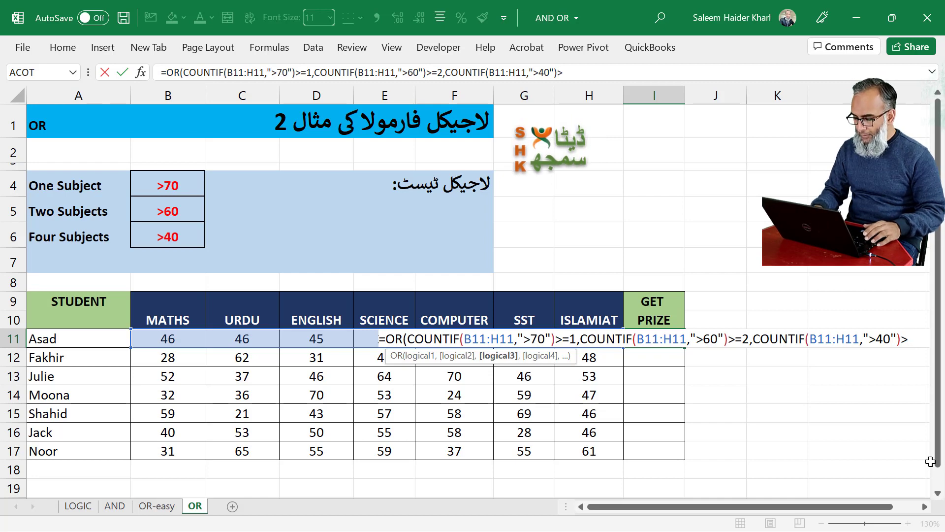
text(=40))
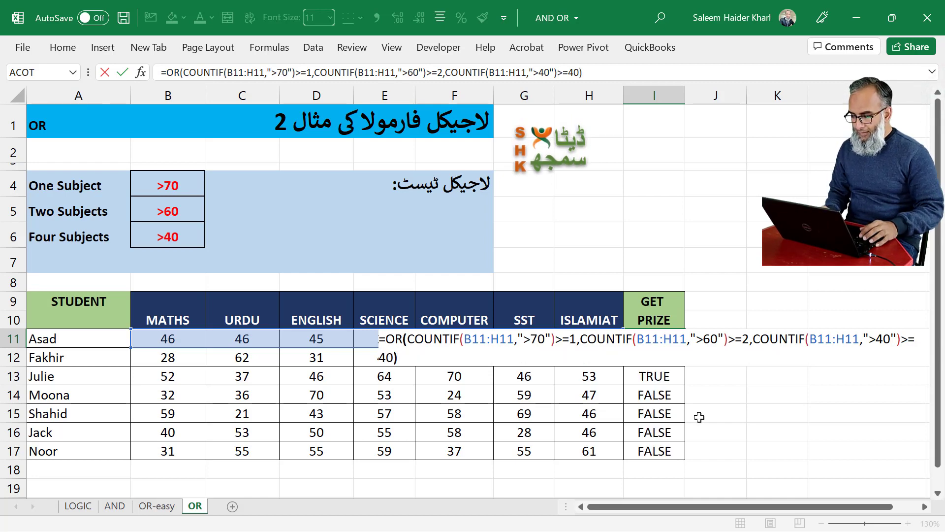
key(Left)
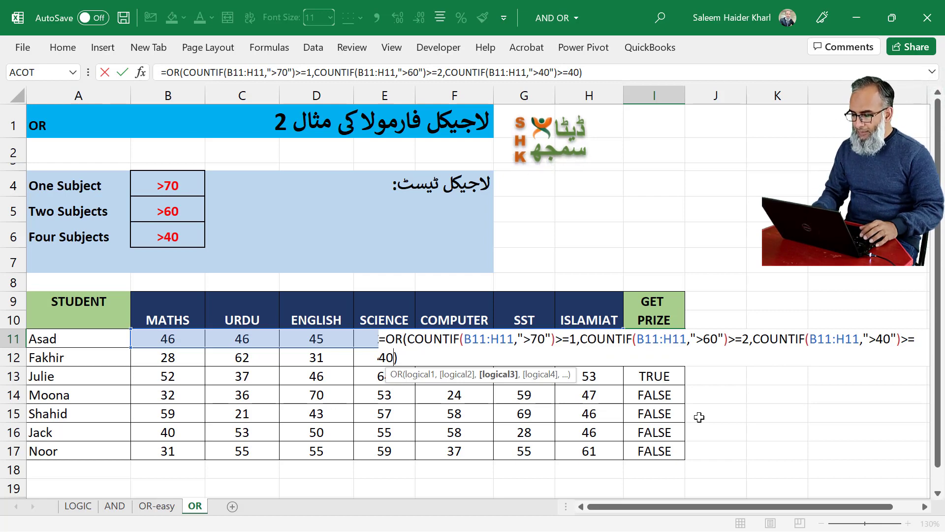
key(BackSpace)
key(Return)
key(Up)
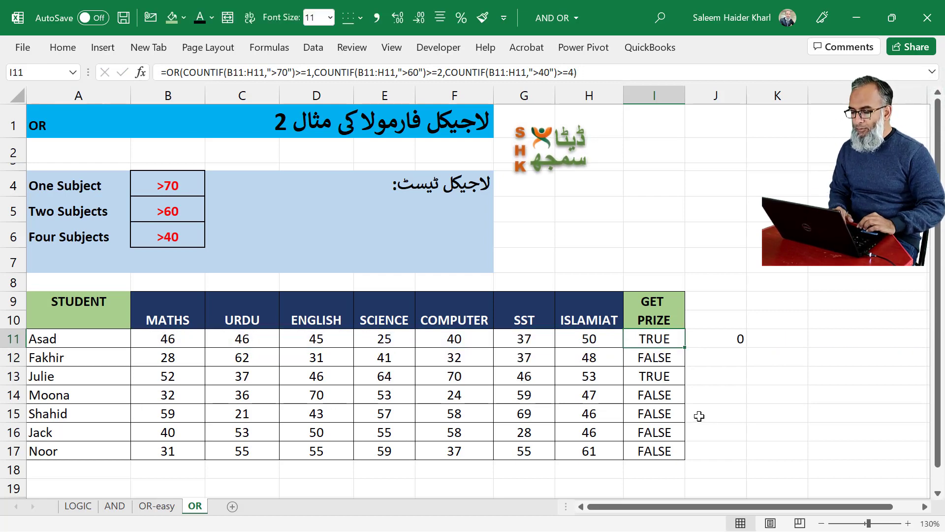
Fill the OR formula from I11 down to I17 and check the first and last GET PRIZE cells
double_click(685, 347)
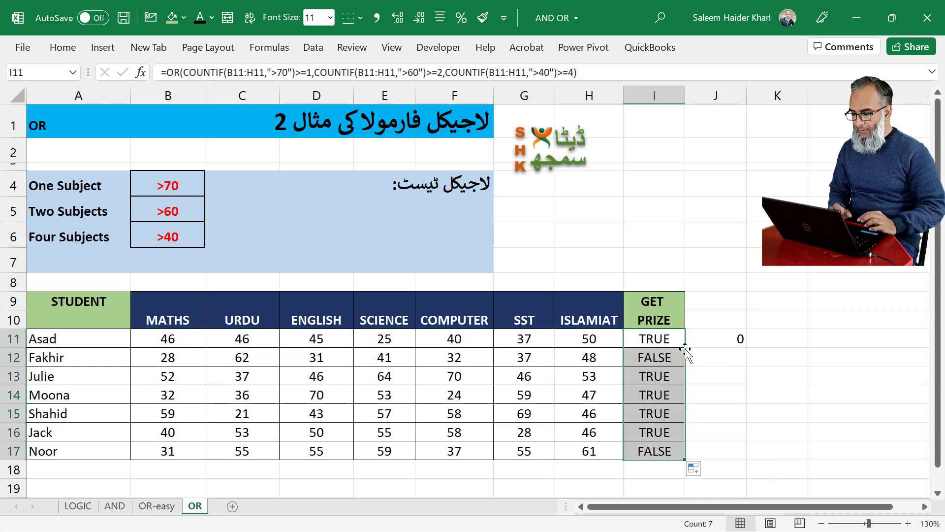
click(662, 339)
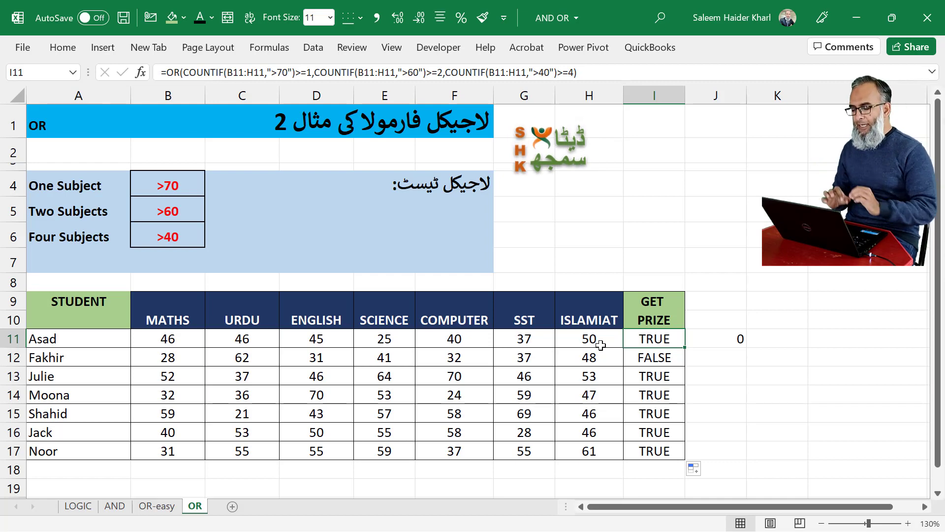
click(678, 445)
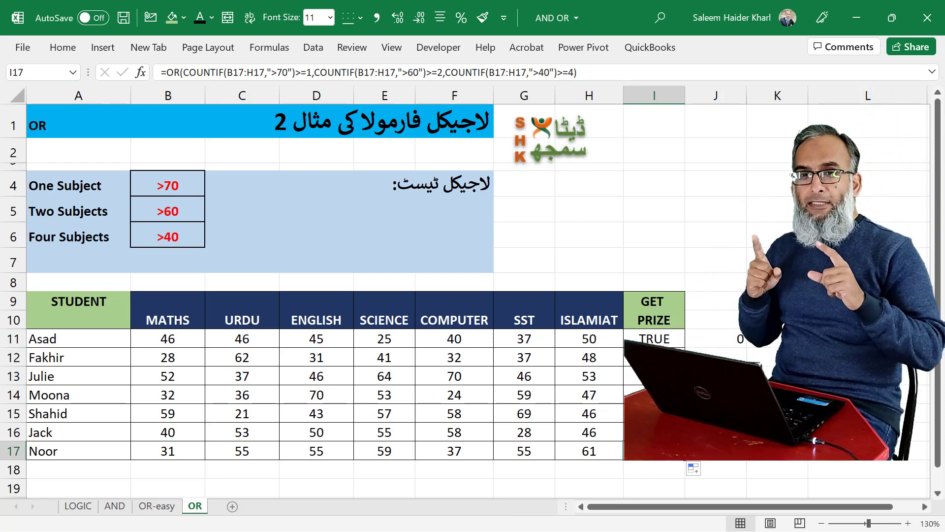